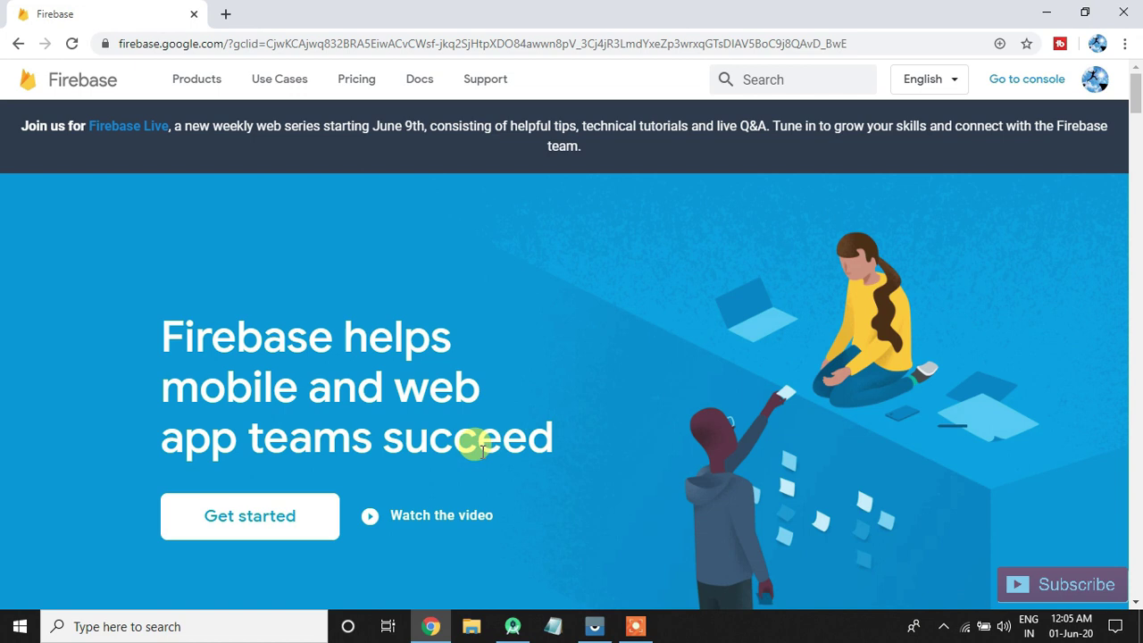
# Go to the Firebase console and open the Firebase Shayari app project
pyautogui.click(305, 450)
pyautogui.click(304, 450)
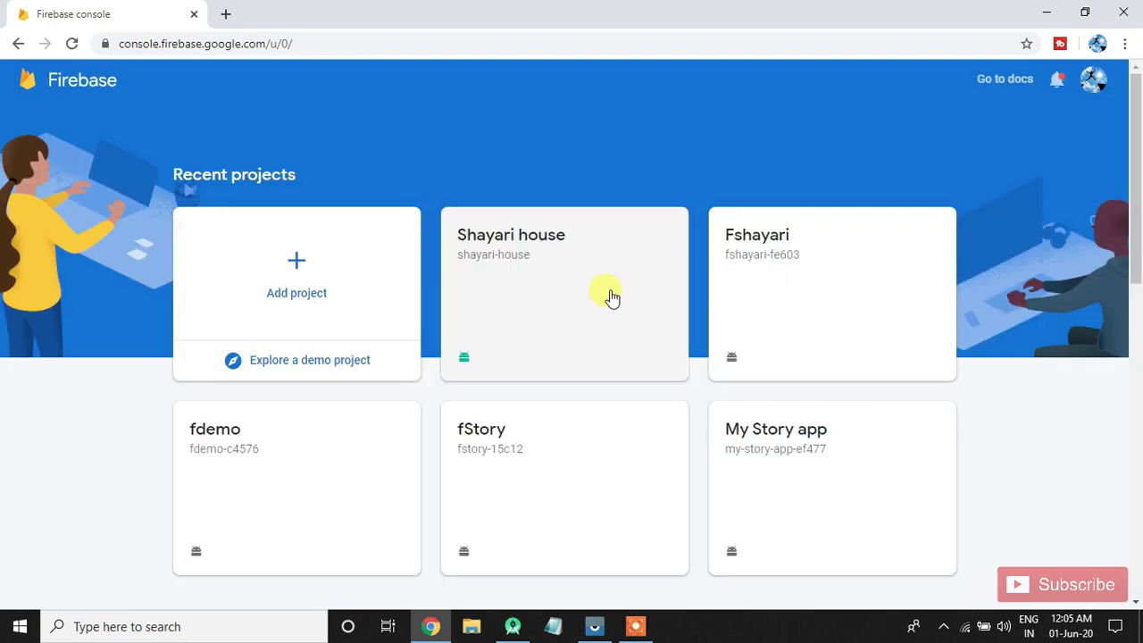
pyautogui.scroll(-4, 1041, 420)
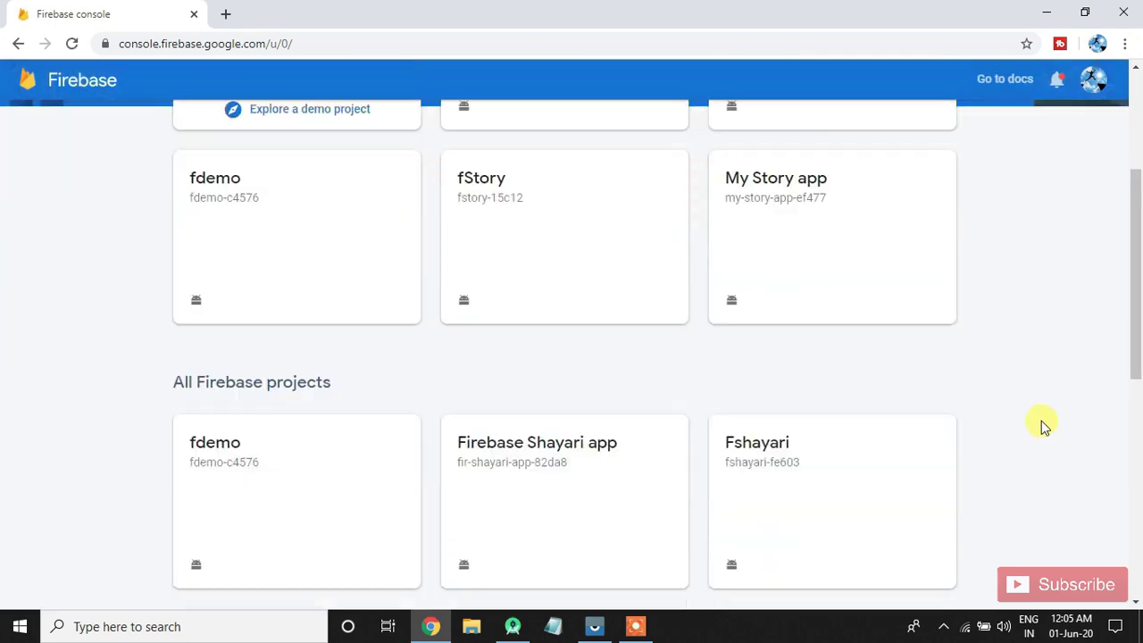
pyautogui.scroll(-1, 1041, 420)
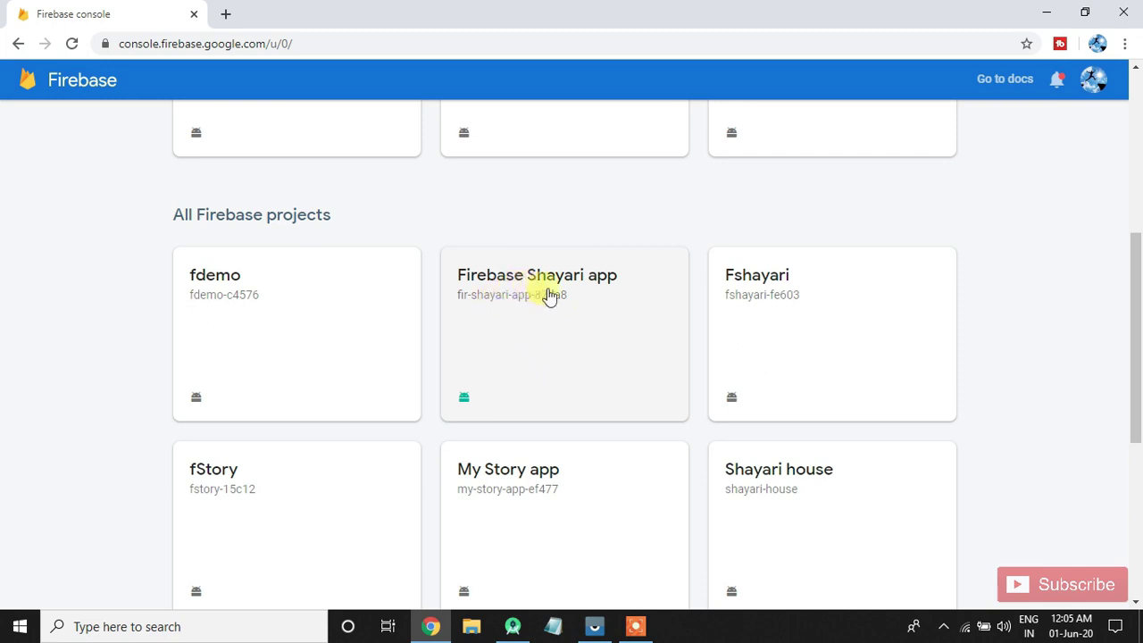
pyautogui.click(563, 332)
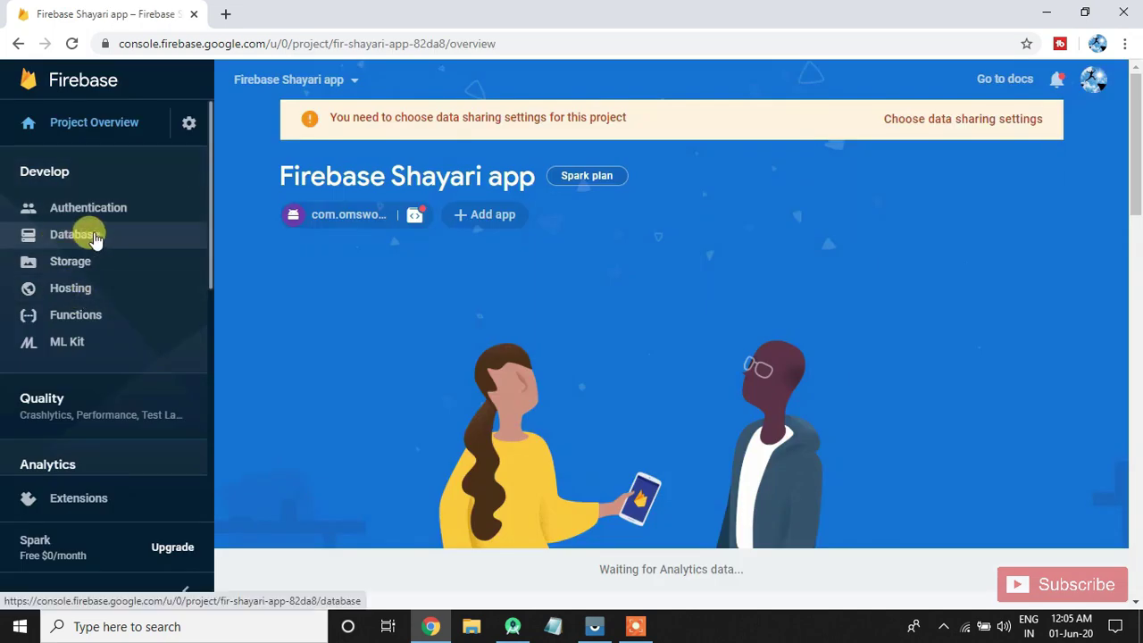
# Create a Cloud Firestore database for the project, with its security rules starting in test mode
pyautogui.click(97, 237)
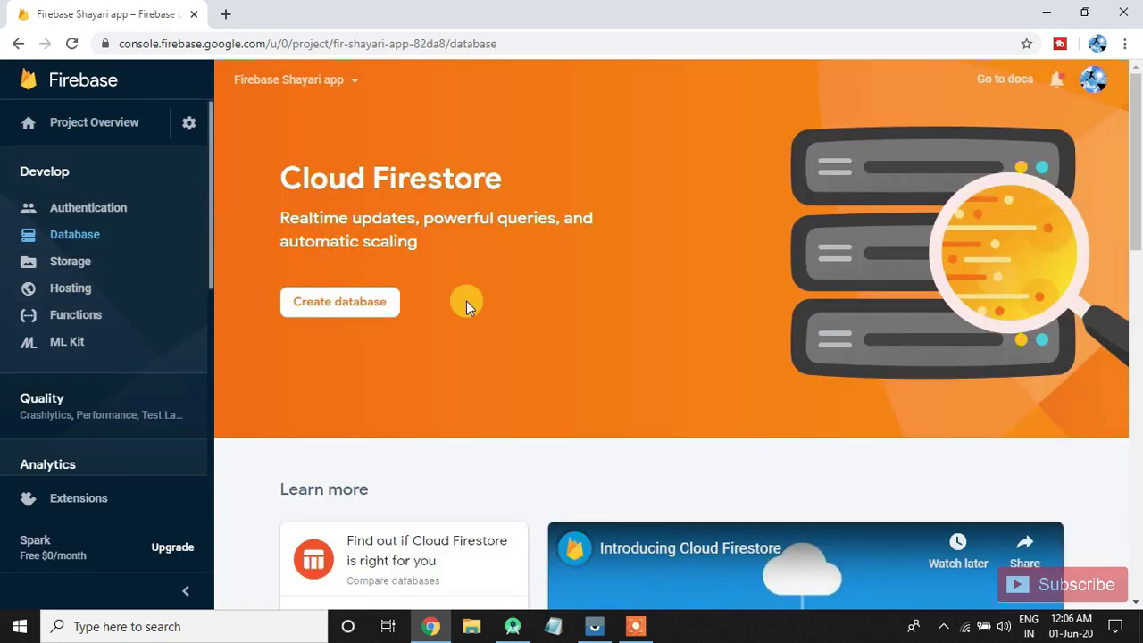
pyautogui.click(348, 308)
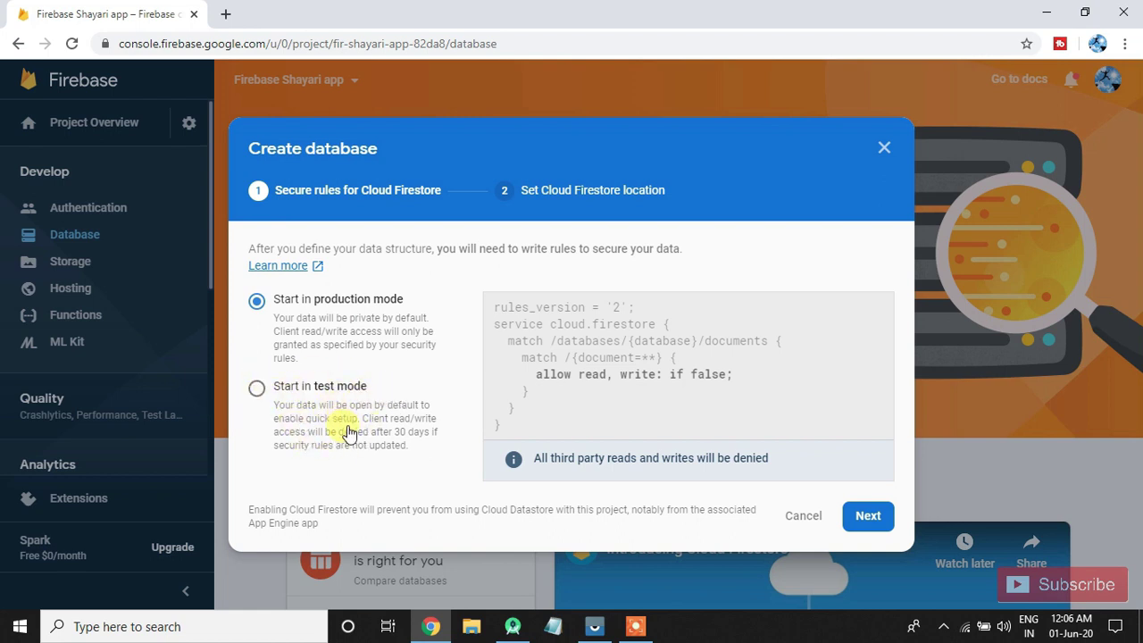
pyautogui.click(256, 389)
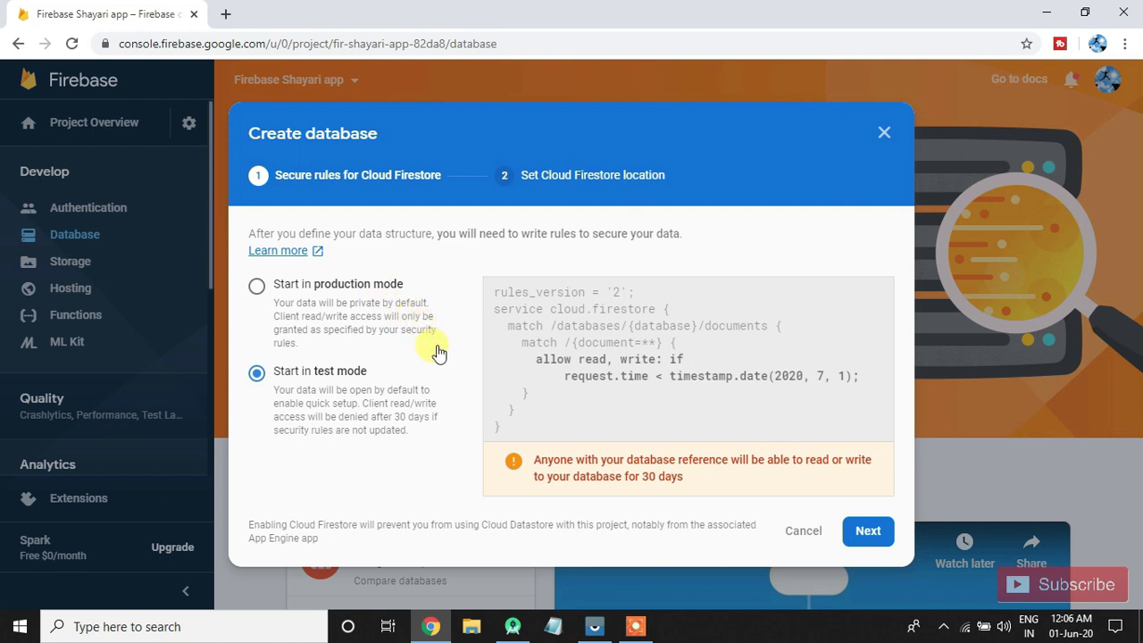
pyautogui.click(867, 536)
pyautogui.click(868, 517)
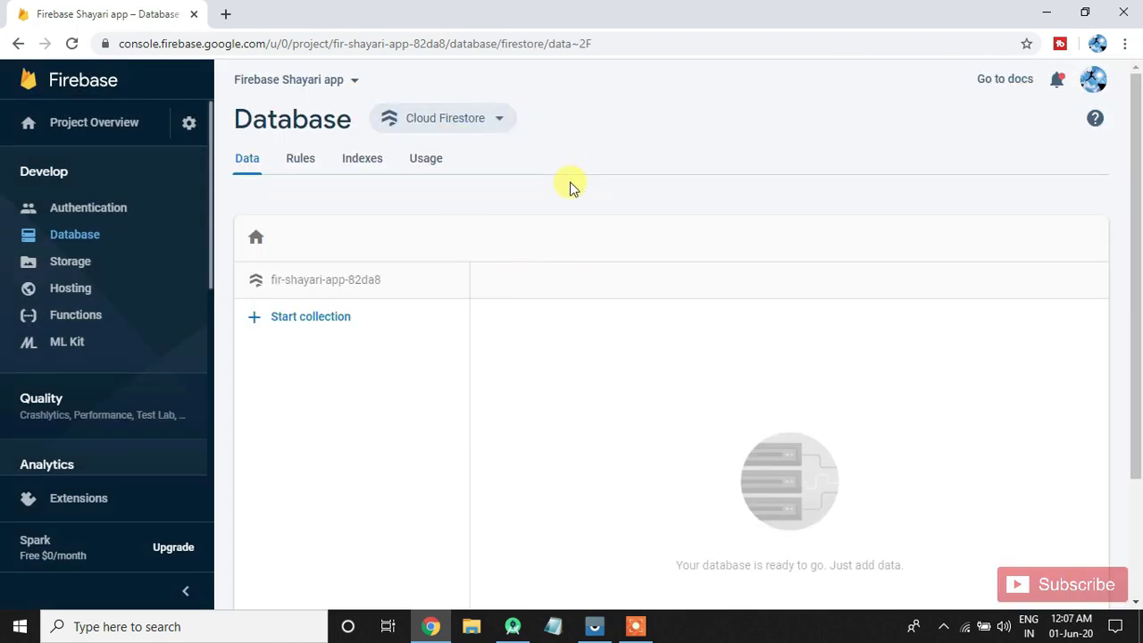
# Switch from Cloud Firestore to the Realtime Database and show its security rules
pyautogui.click(498, 120)
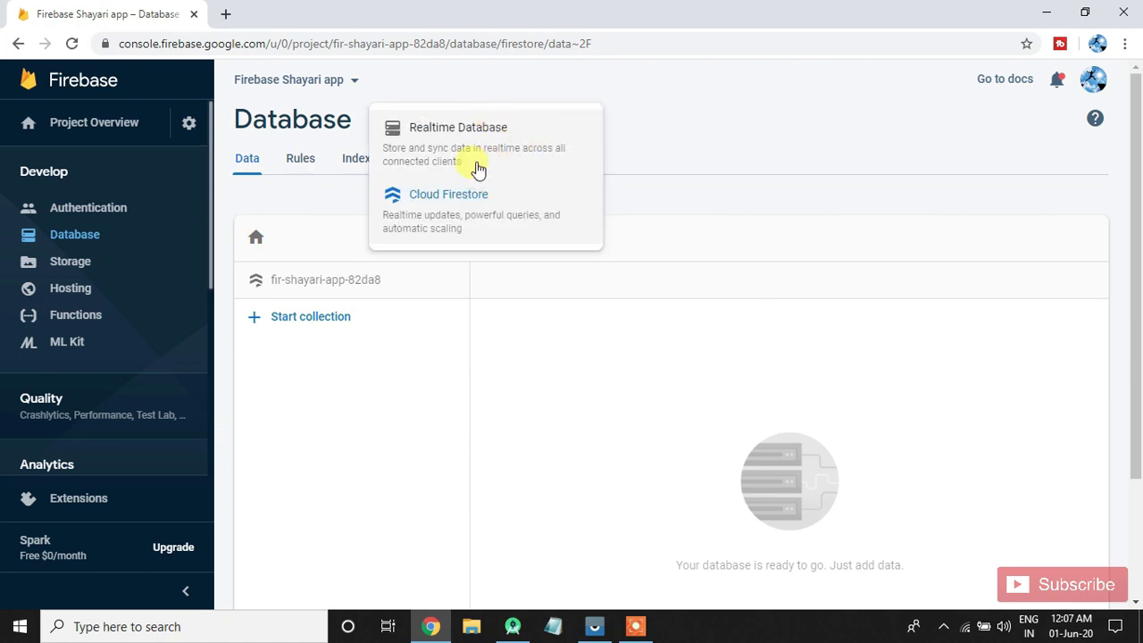
pyautogui.click(483, 138)
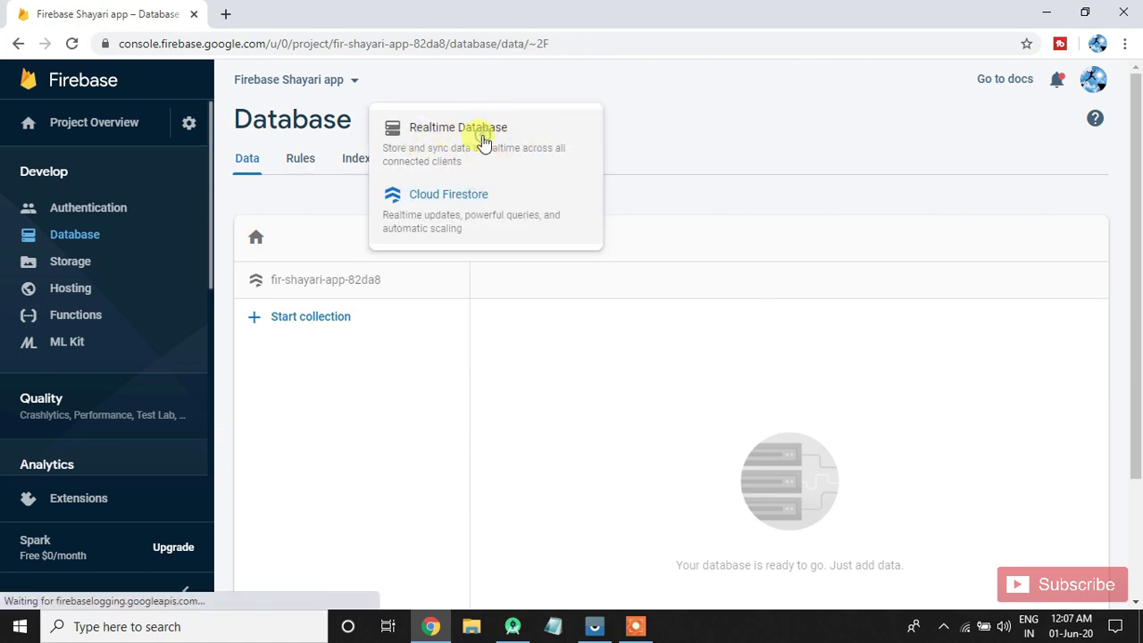
pyautogui.click(302, 160)
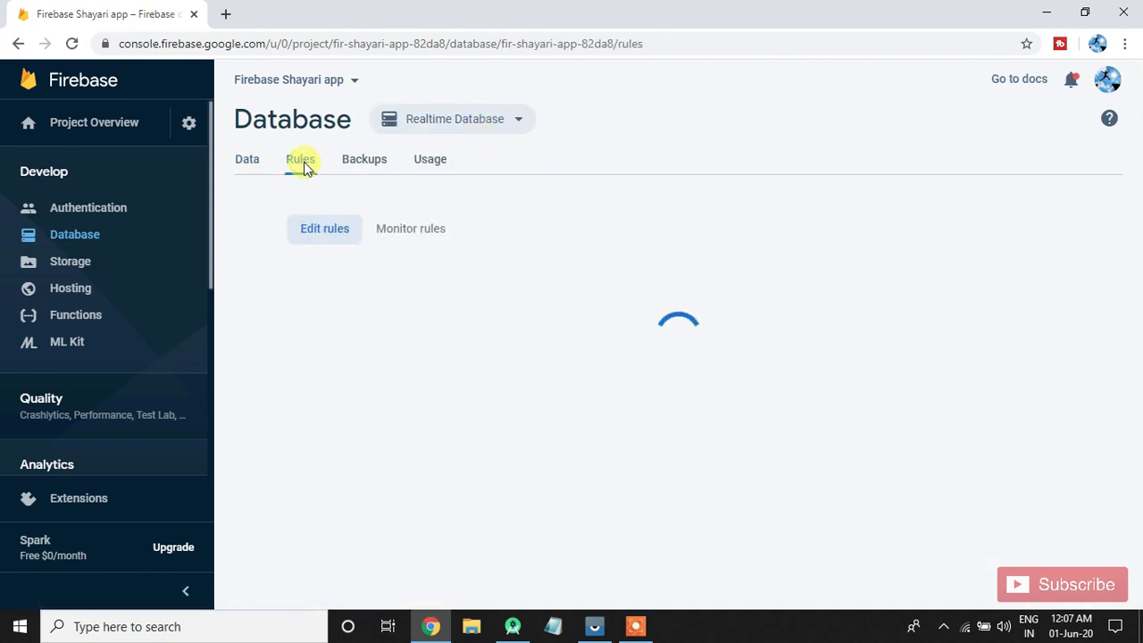
# Set the ".read" rule of the Realtime Database to true and publish the rules
pyautogui.moveTo(433, 411); pyautogui.dragTo(460, 411)
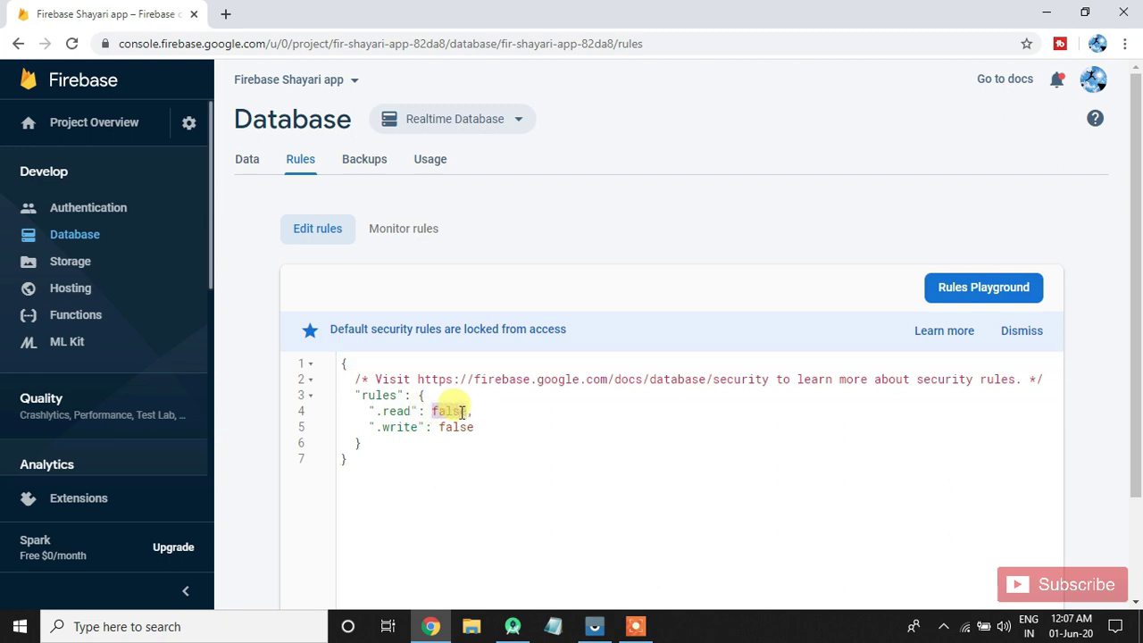
pyautogui.write('t')
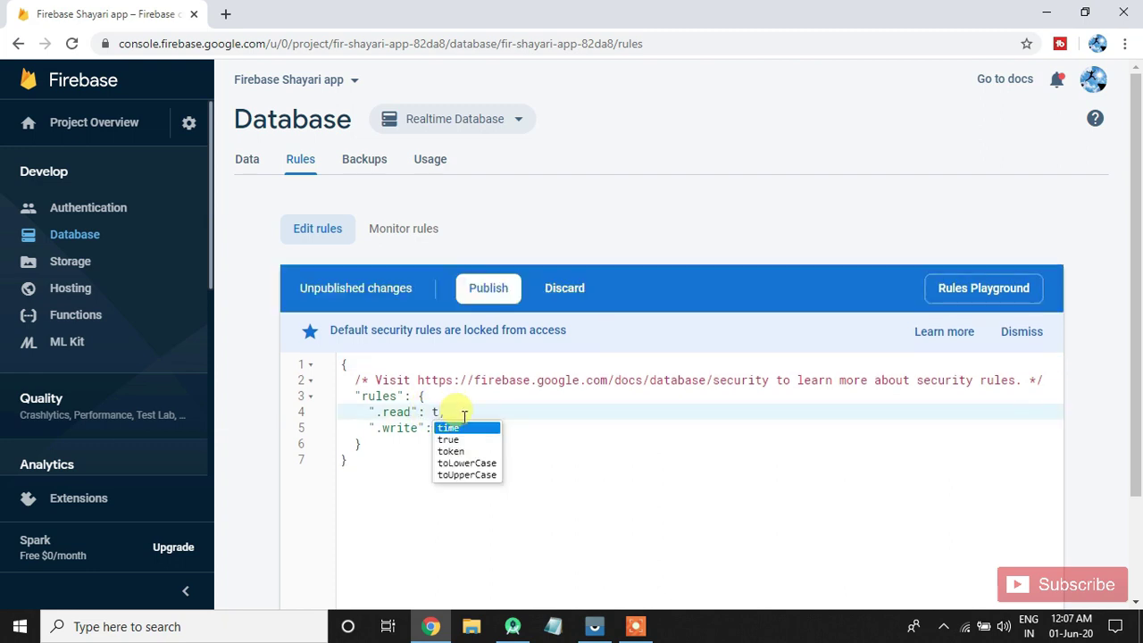
pyautogui.click(454, 440)
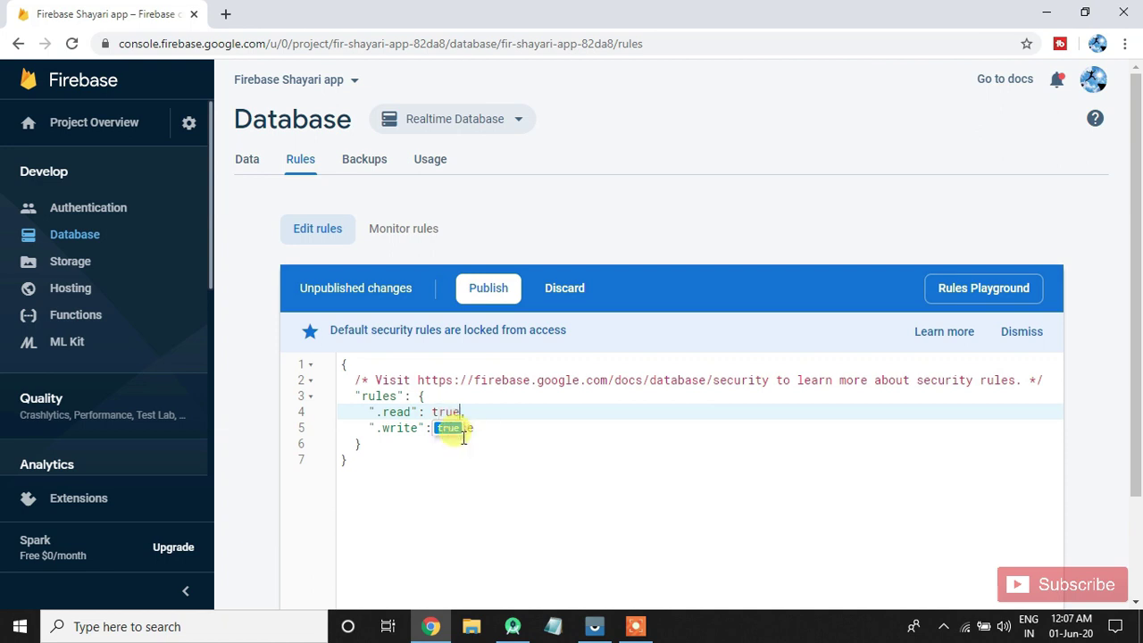
pyautogui.click(533, 441)
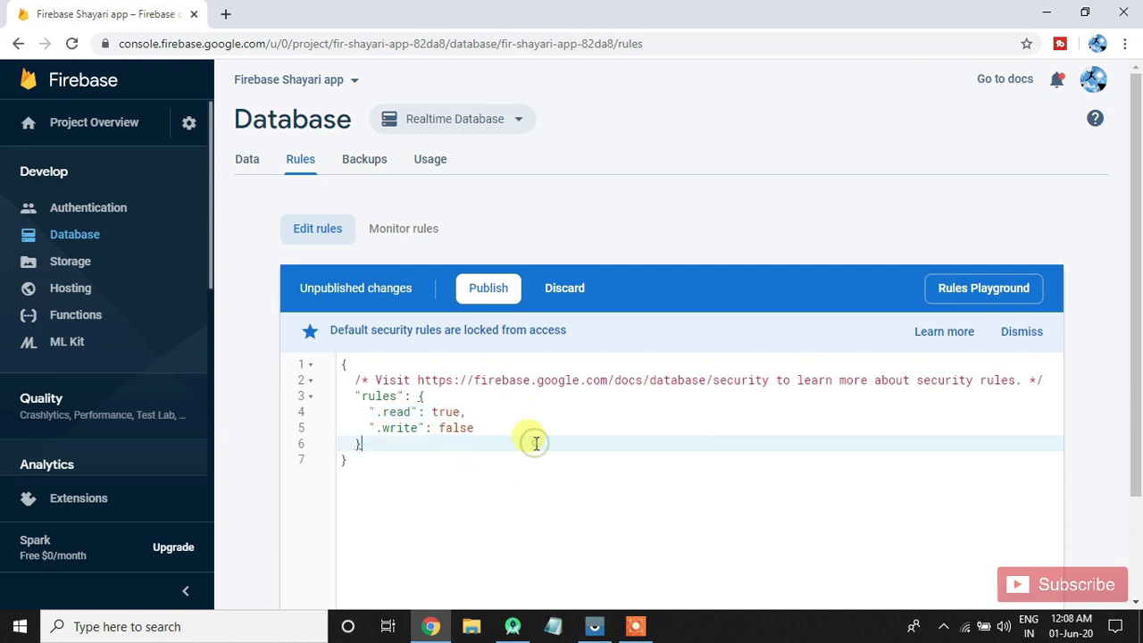
pyautogui.click(488, 289)
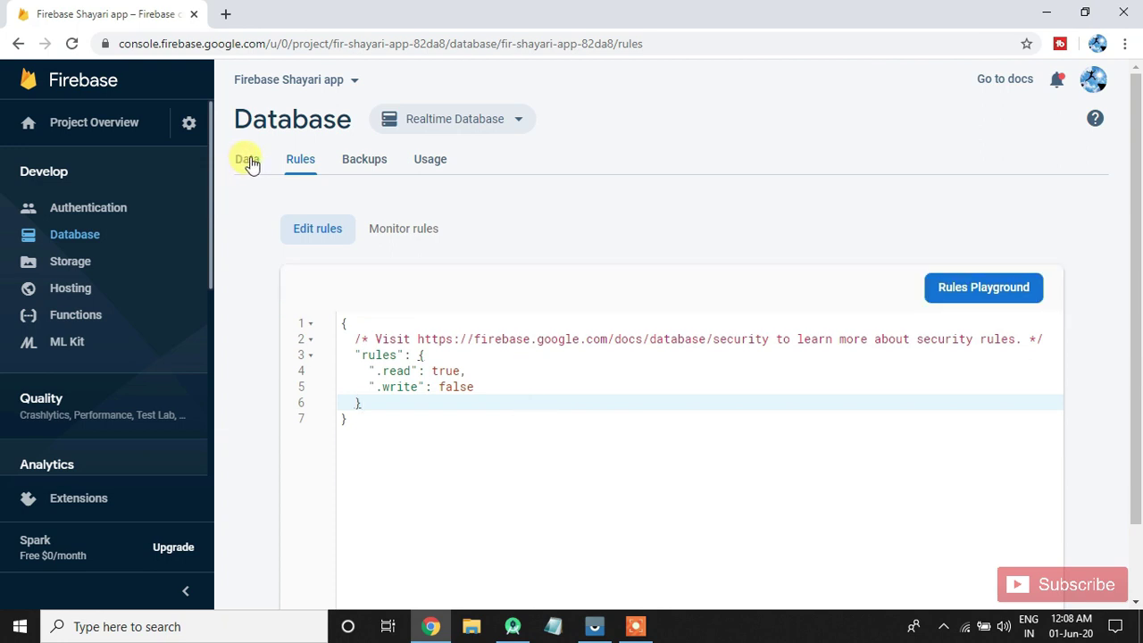
# In the Realtime Database data, start a root child named romantic with a nested child named rs1
pyautogui.click(247, 161)
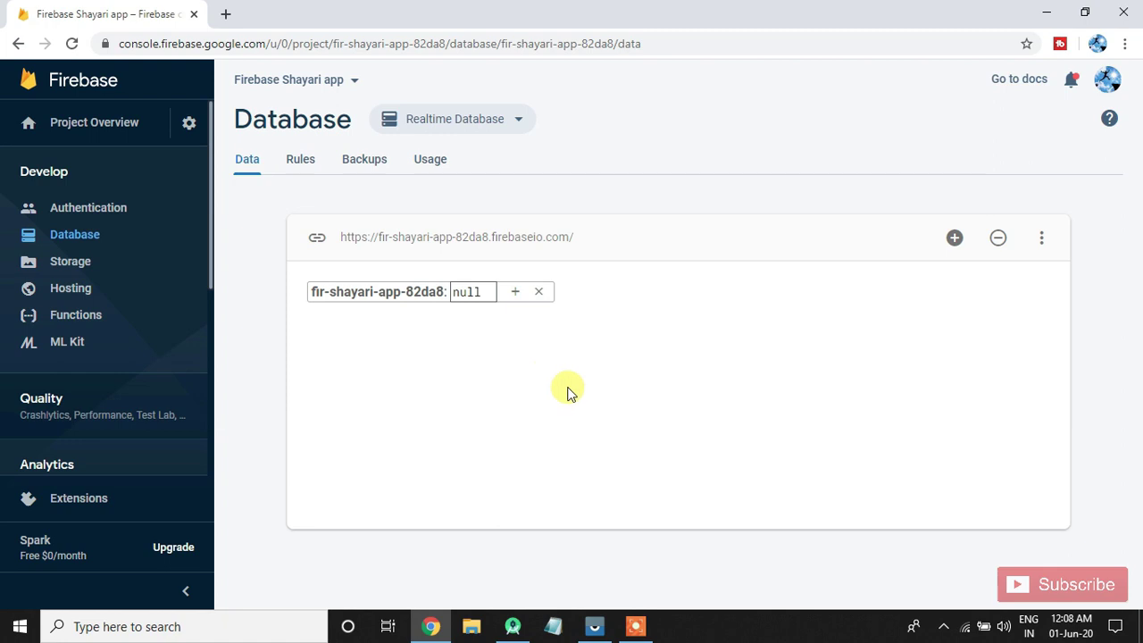
pyautogui.click(516, 295)
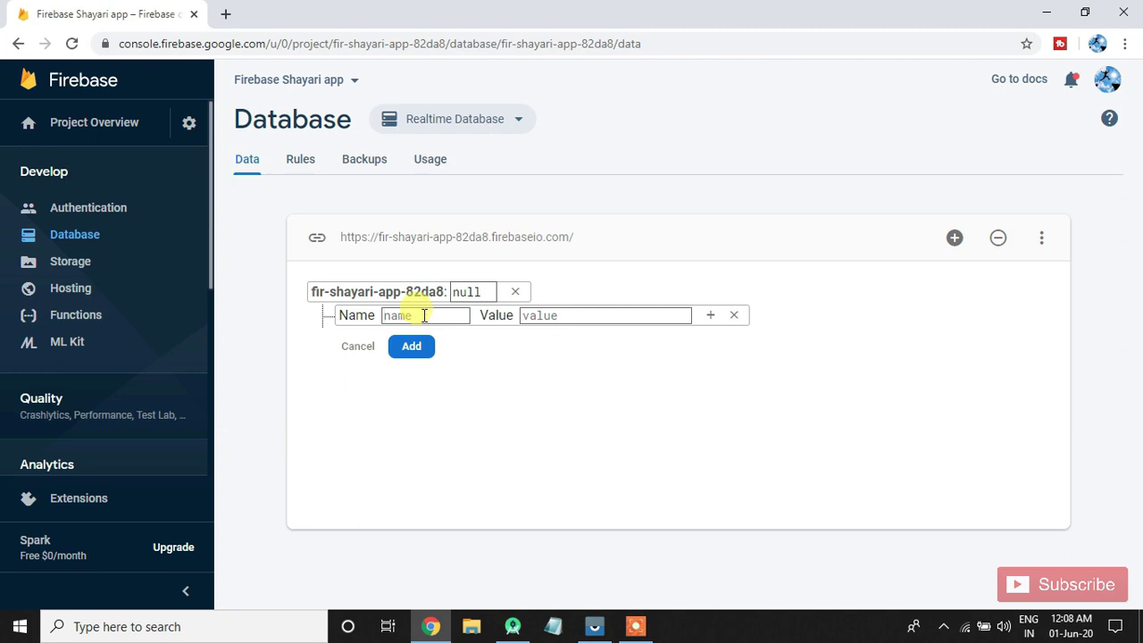
pyautogui.write('romantic')
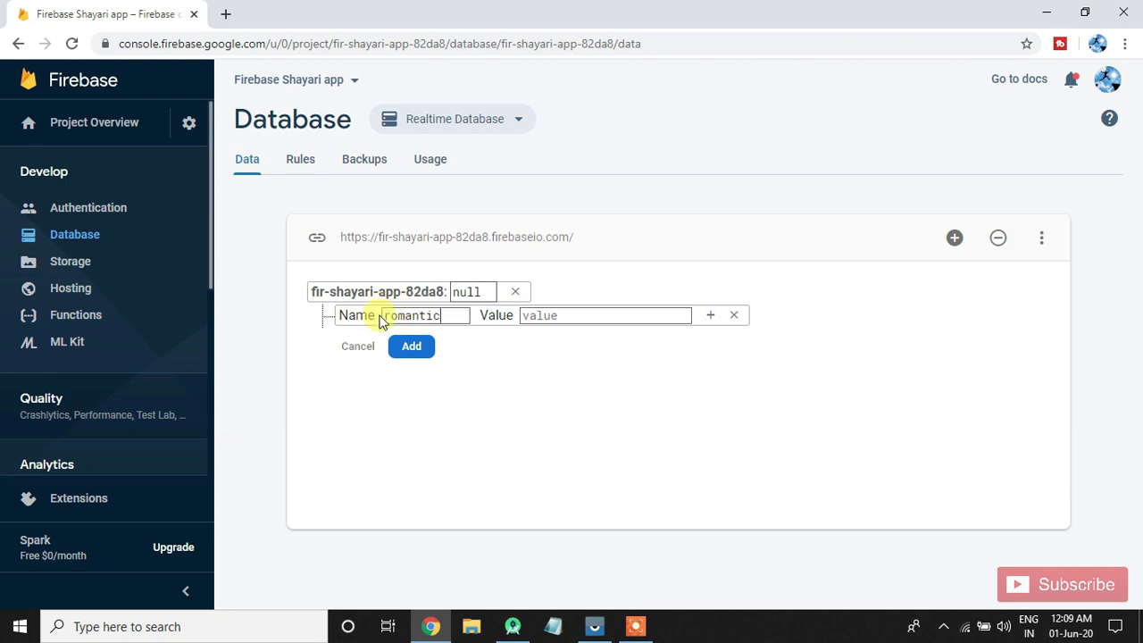
pyautogui.click(711, 320)
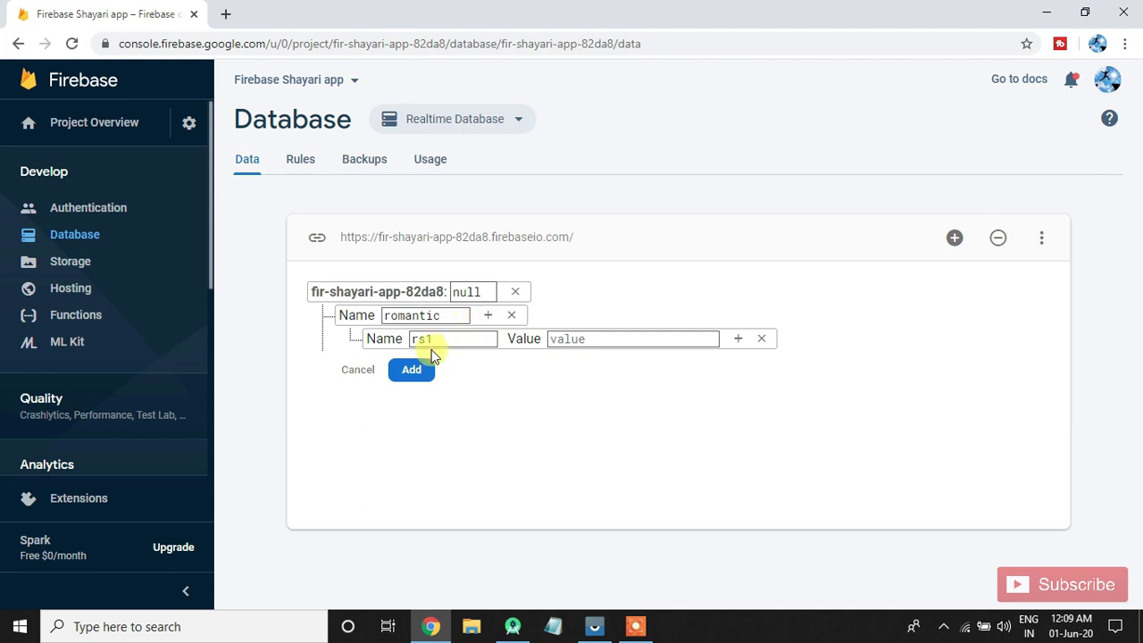
# Give rs1 a child named s with the value "i love you 1" and add the whole entry to the database
pyautogui.click(738, 340)
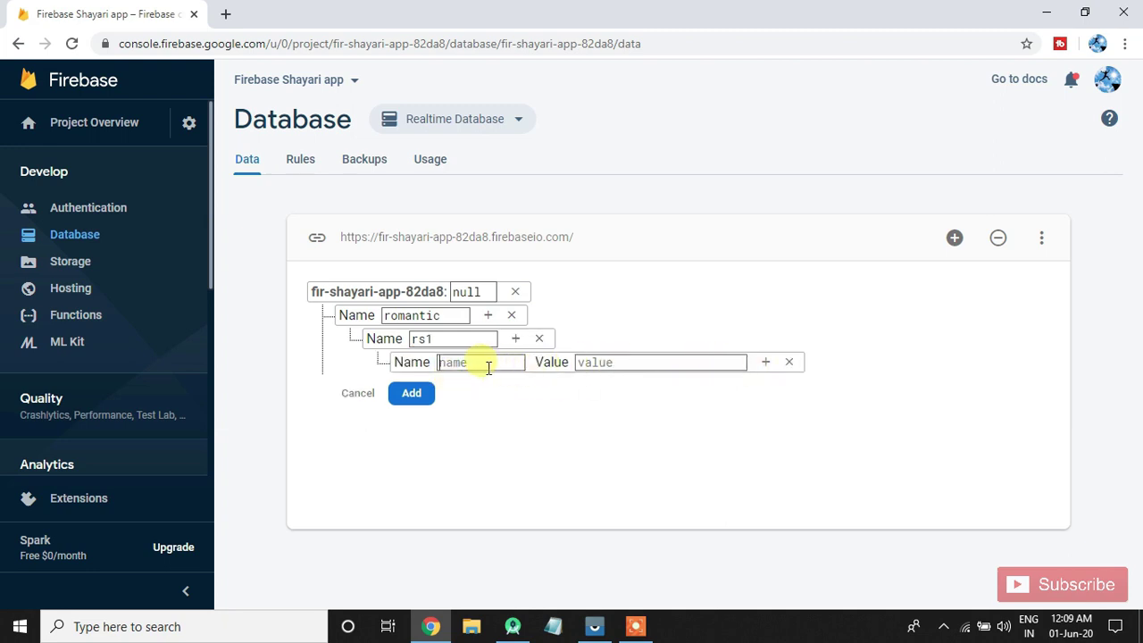
pyautogui.click(473, 361)
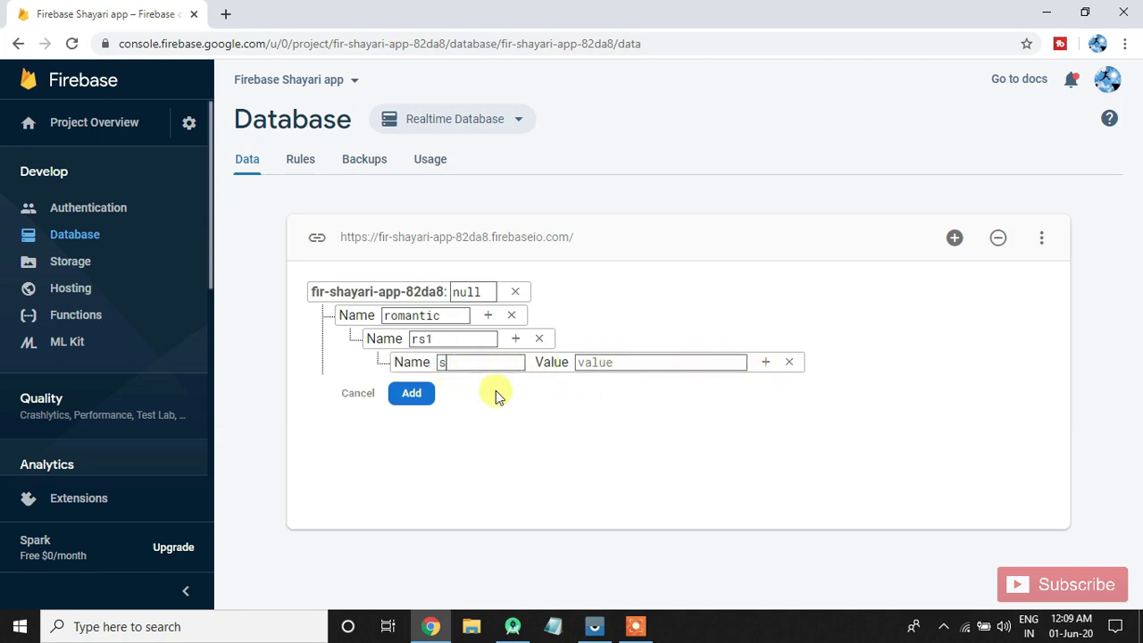
pyautogui.write('s')
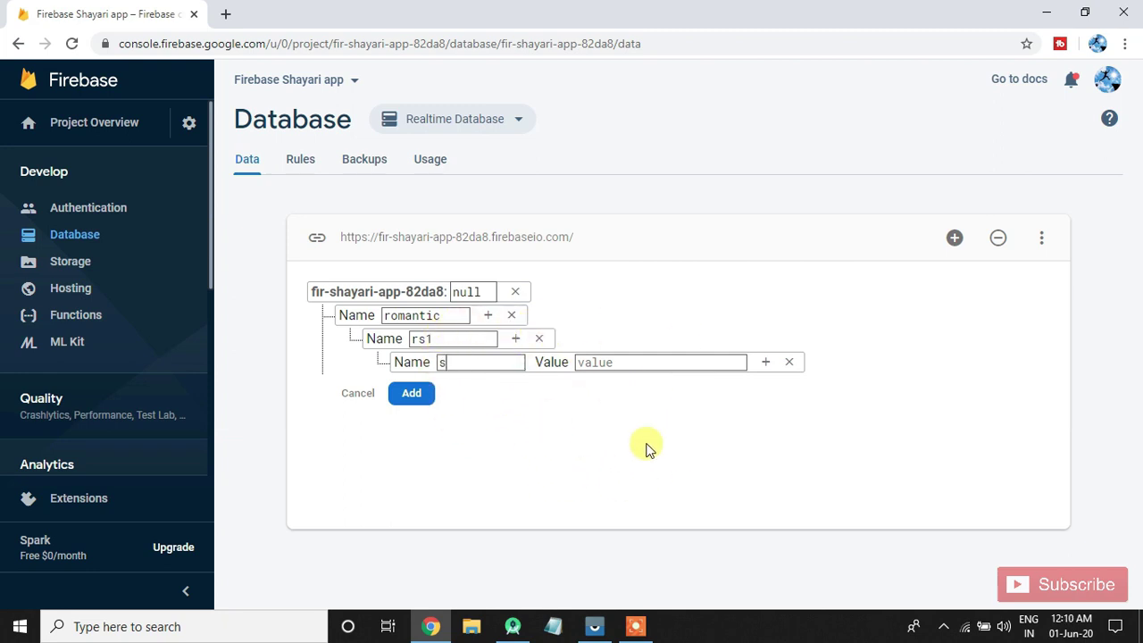
pyautogui.click(444, 363)
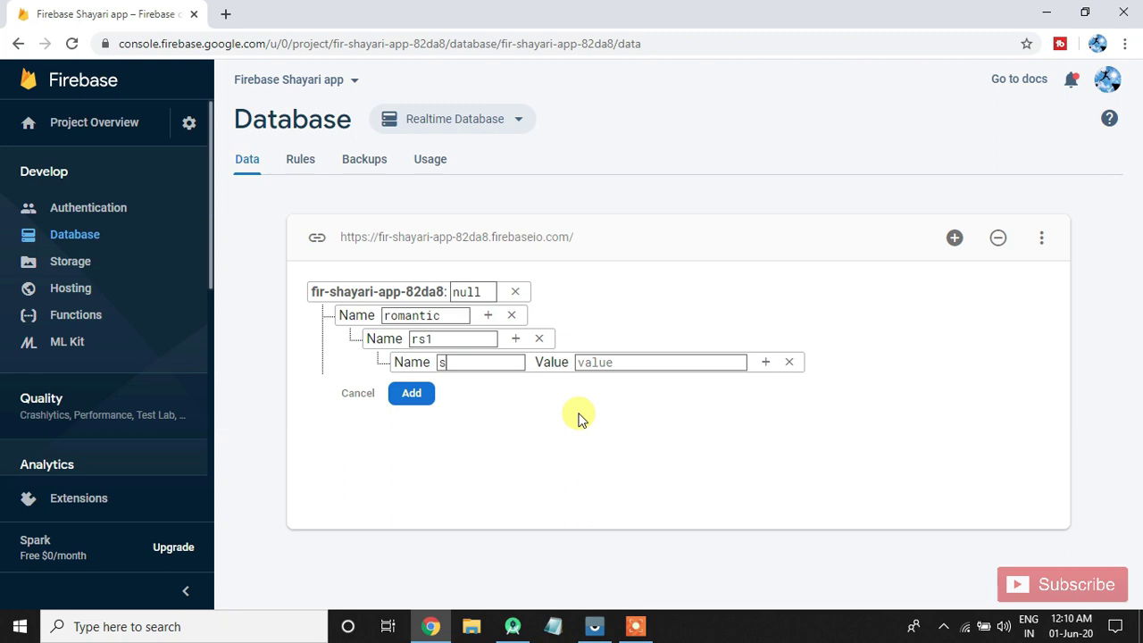
pyautogui.click(615, 361)
pyautogui.write('i love you 1')
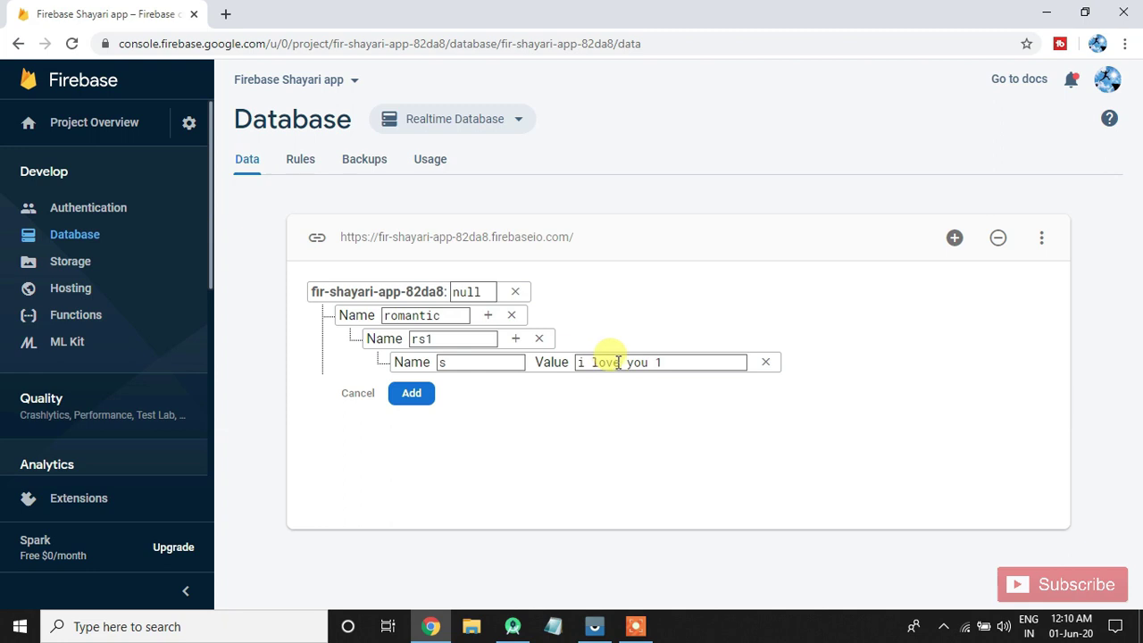
pyautogui.click(412, 395)
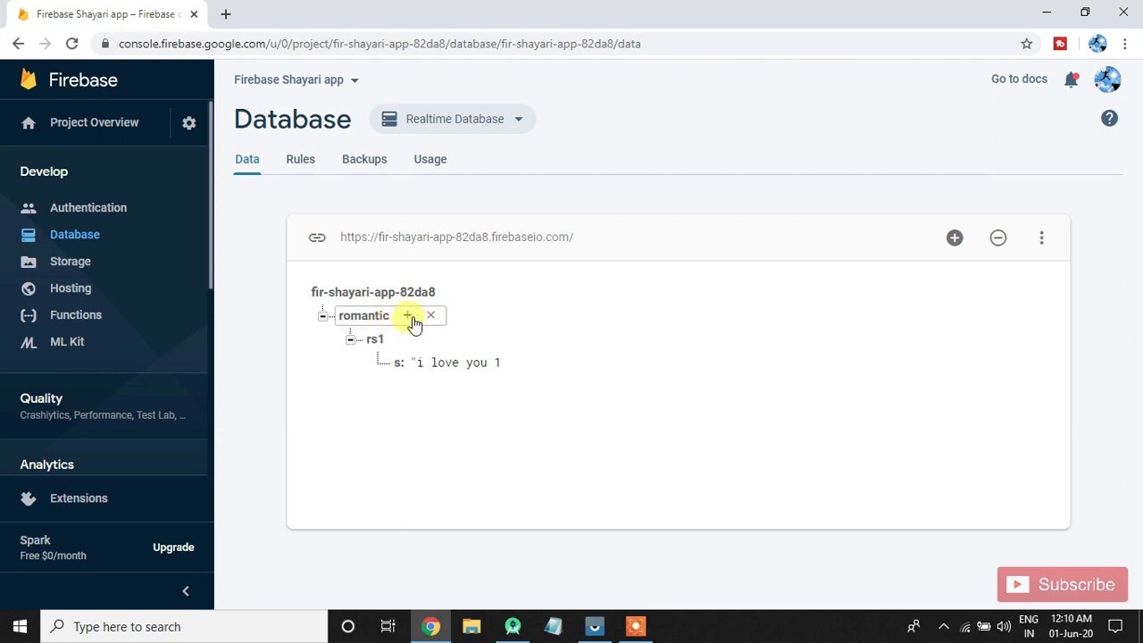
# Add a second child rs2 under romantic, containing a key s with the value "i love you 2"
pyautogui.click(407, 315)
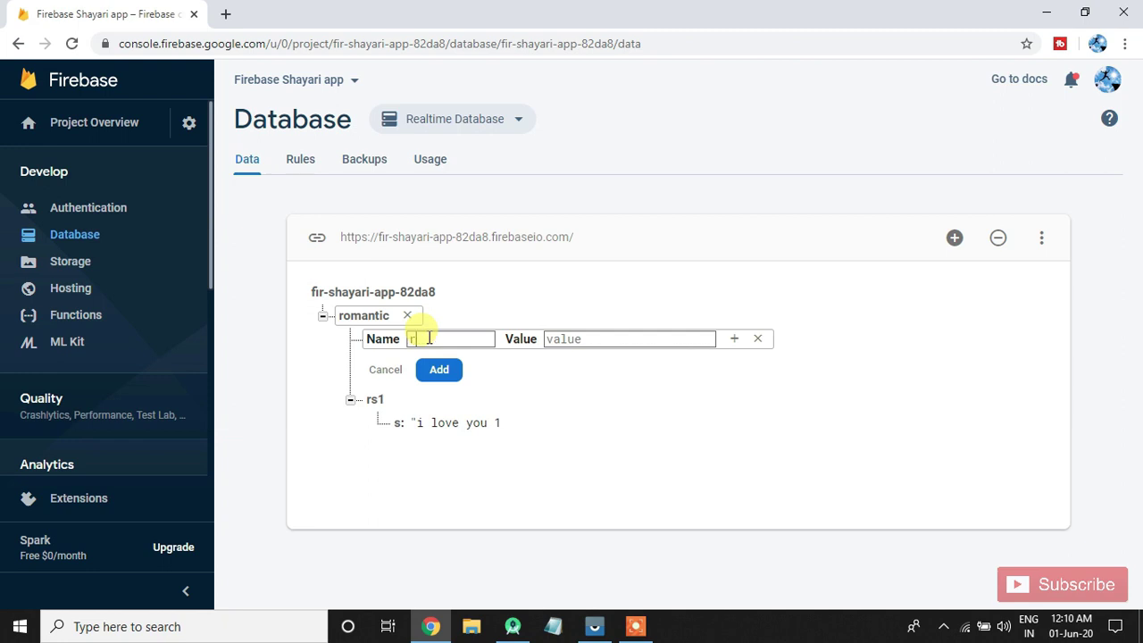
pyautogui.press('Tab')
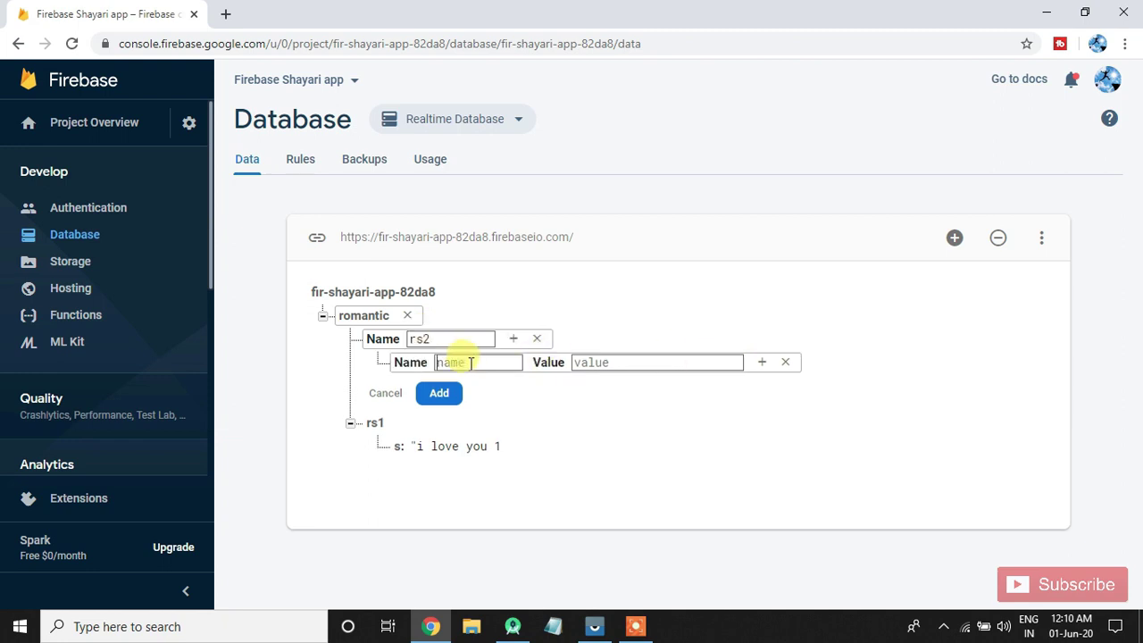
pyautogui.write('s')
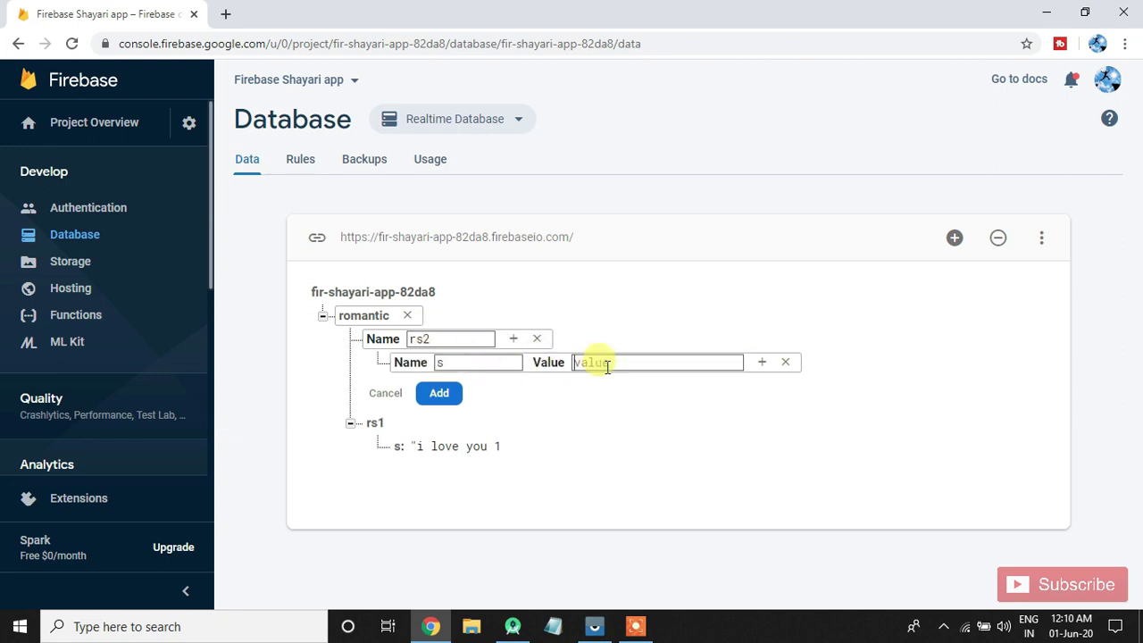
pyautogui.write('i lo')
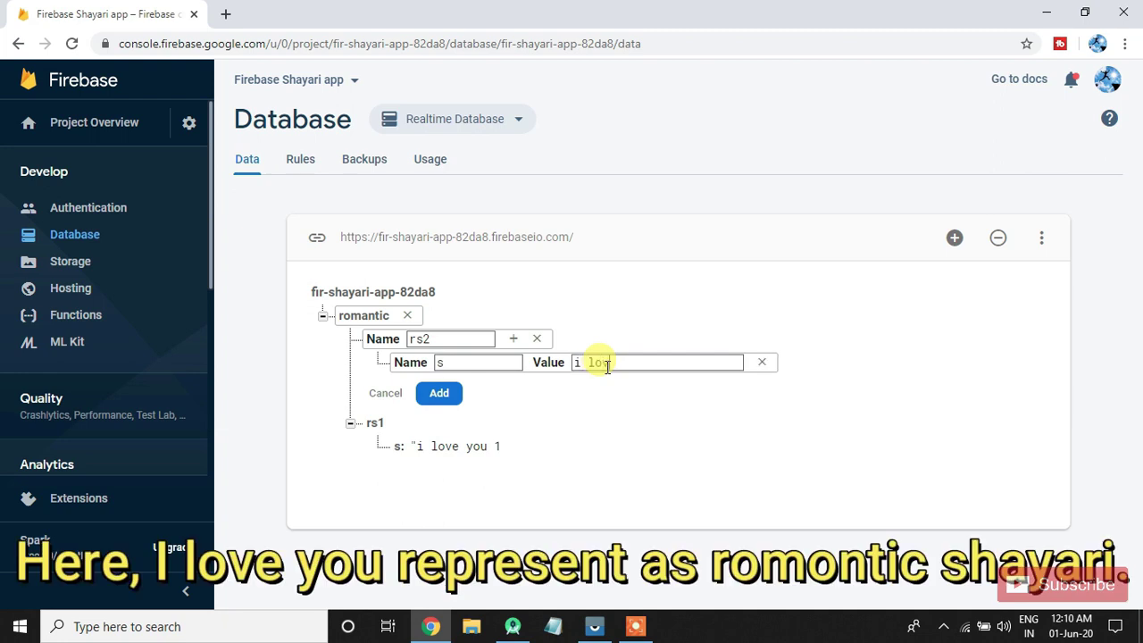
pyautogui.write('ve you 2')
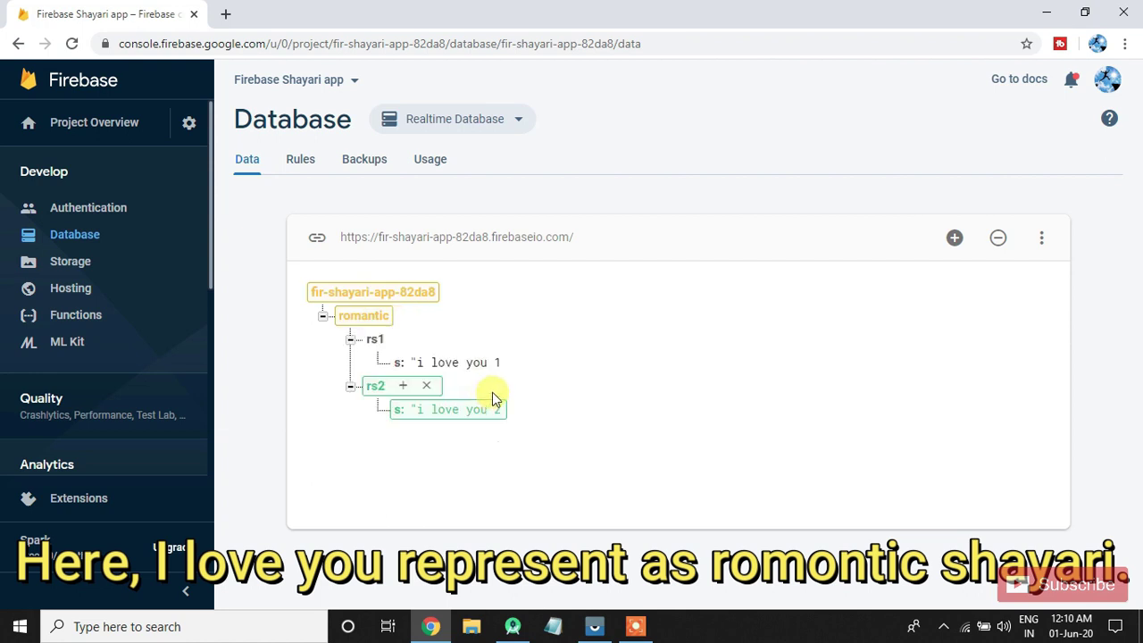
# Add a third child rs3 under romantic, containing a key s with the value "i love you 3"
pyautogui.moveTo(398, 319)
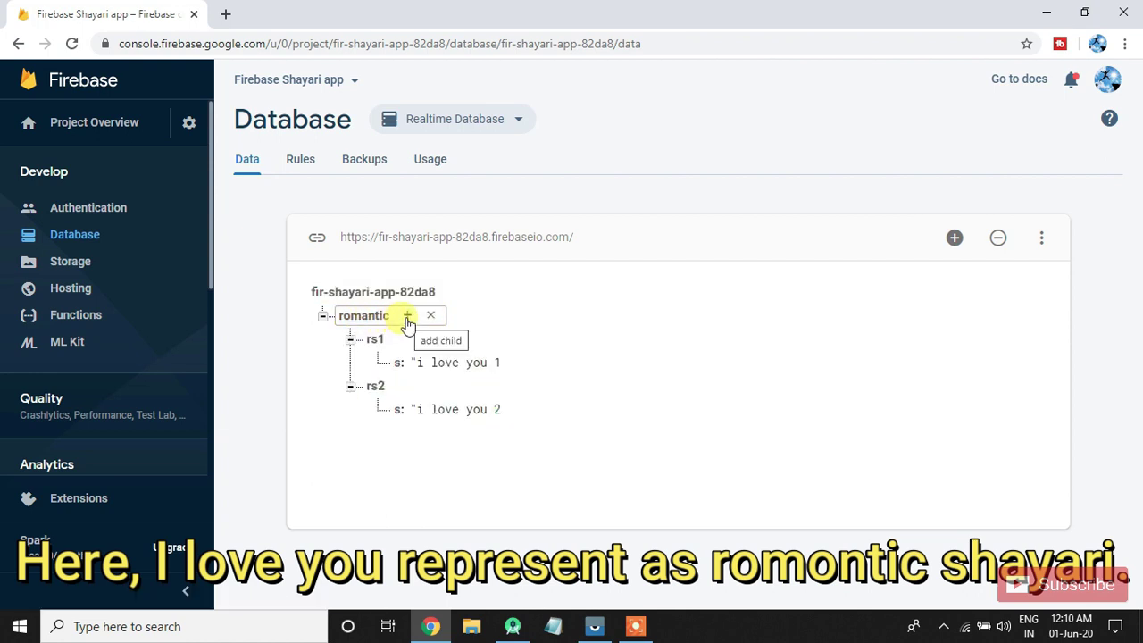
pyautogui.click(407, 318)
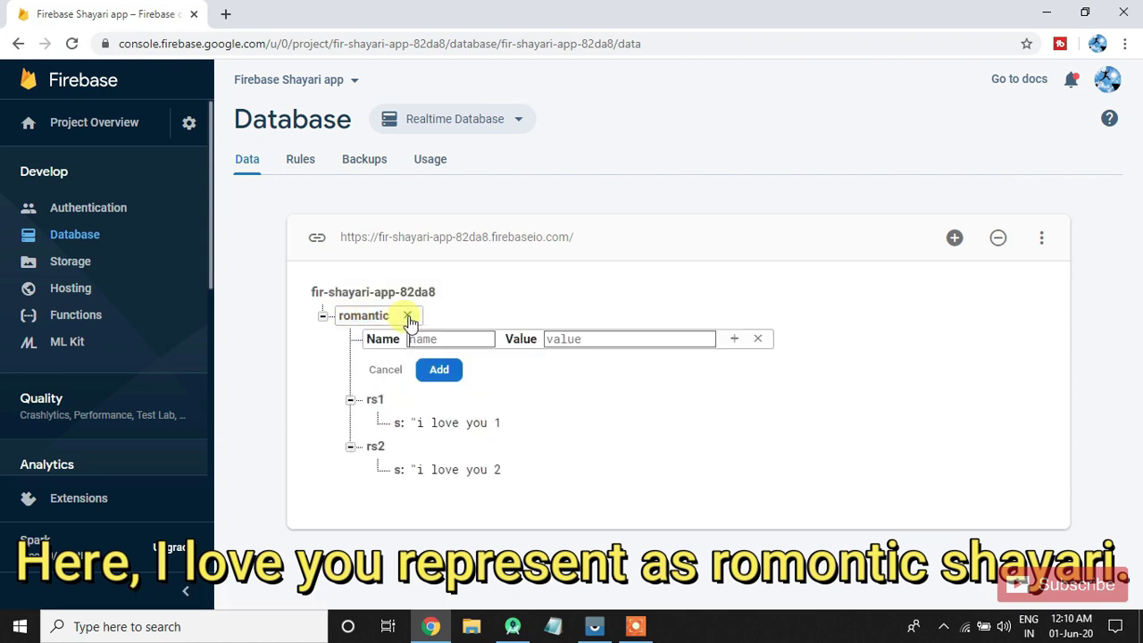
pyautogui.write('rs3')
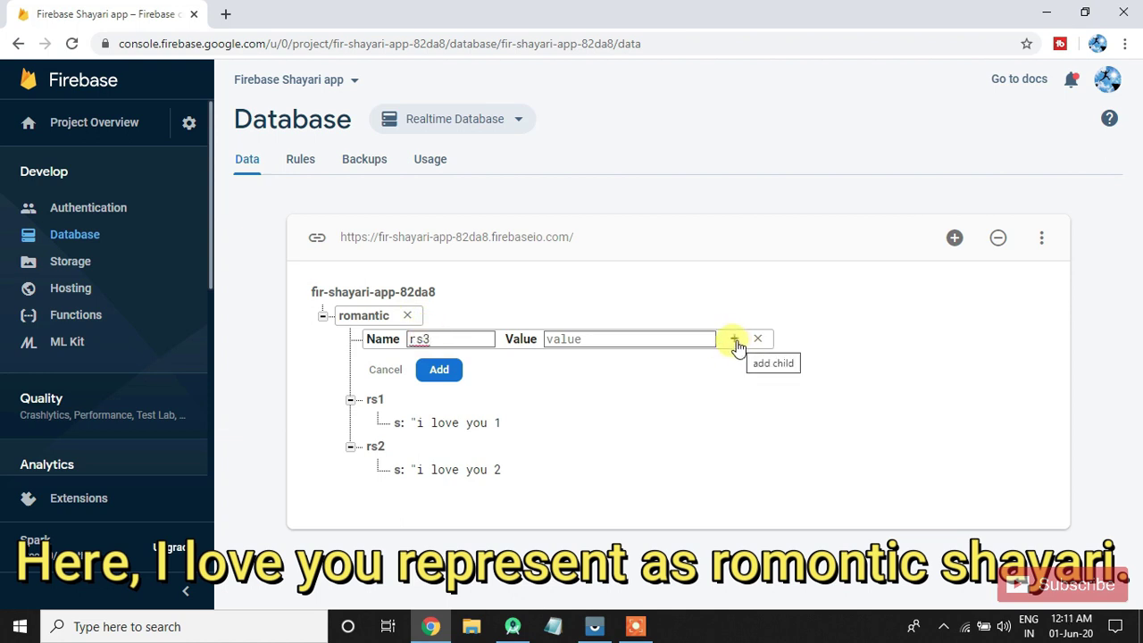
pyautogui.click(734, 340)
pyautogui.write('s')
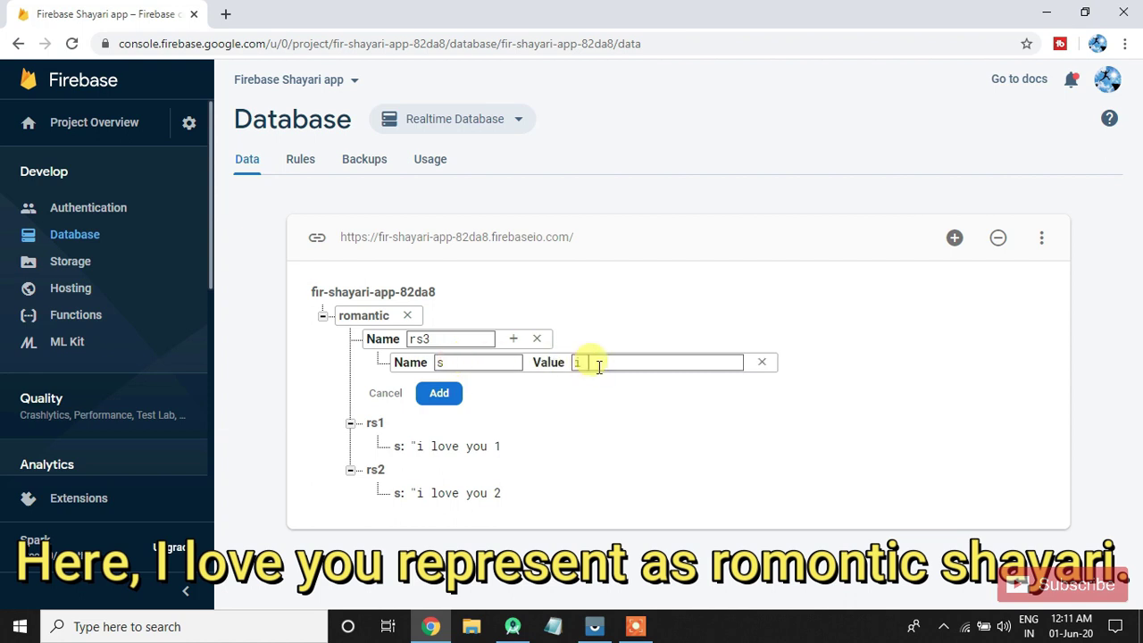
pyautogui.click(598, 363)
pyautogui.write('i love you 3')
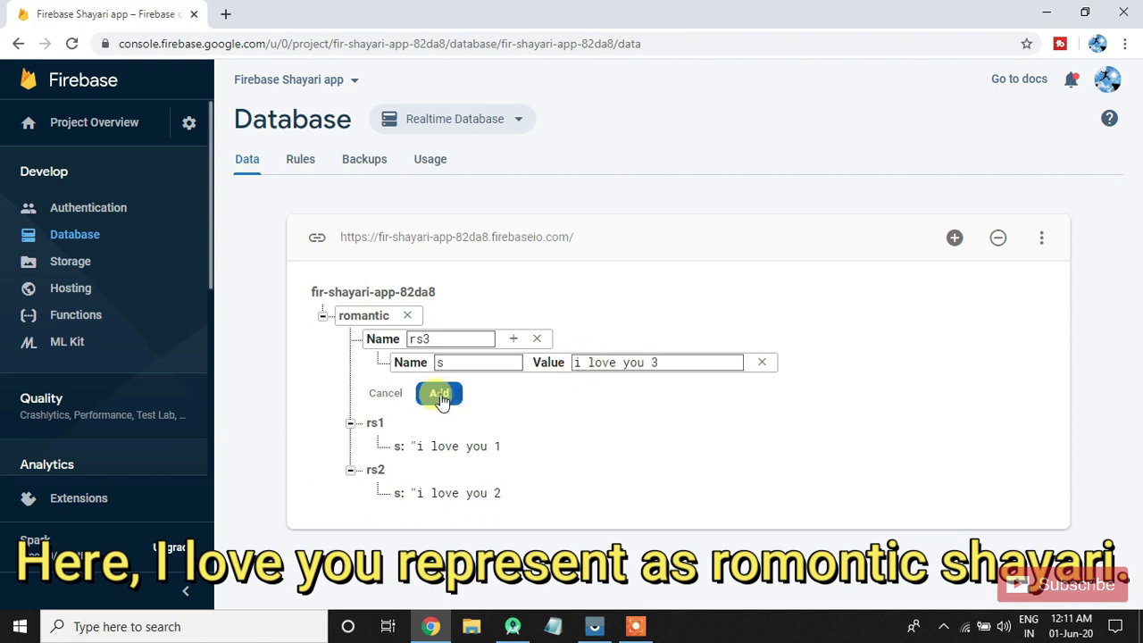
pyautogui.click(438, 393)
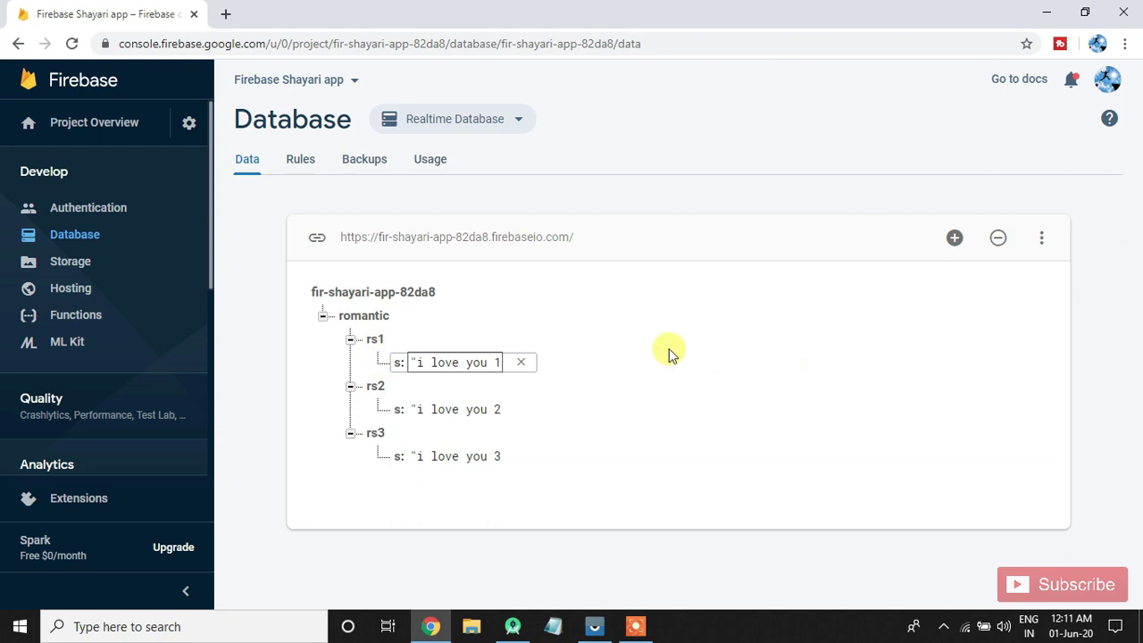
# Collapse the romantic node and start a new root child named sad with a nested child named ss1
pyautogui.click(323, 317)
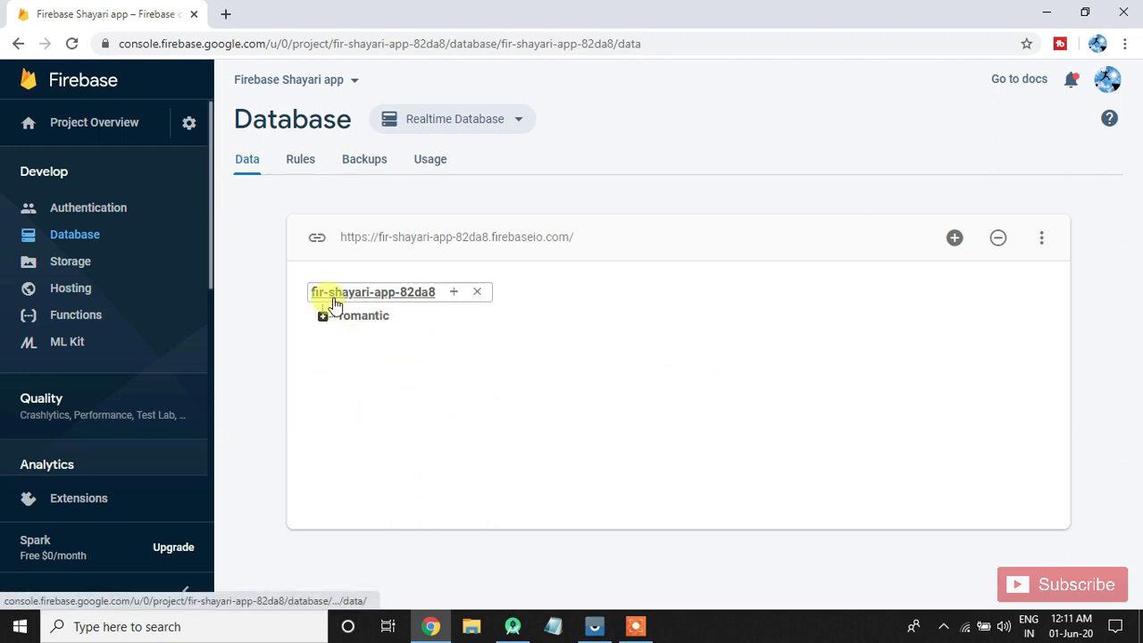
pyautogui.click(454, 293)
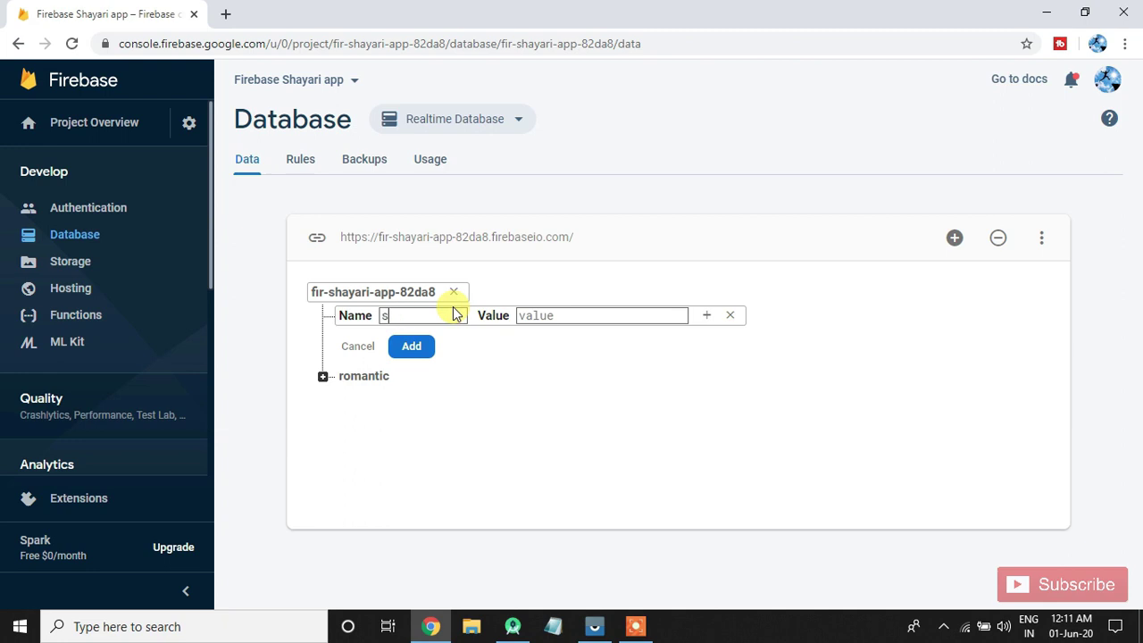
pyautogui.click(706, 315)
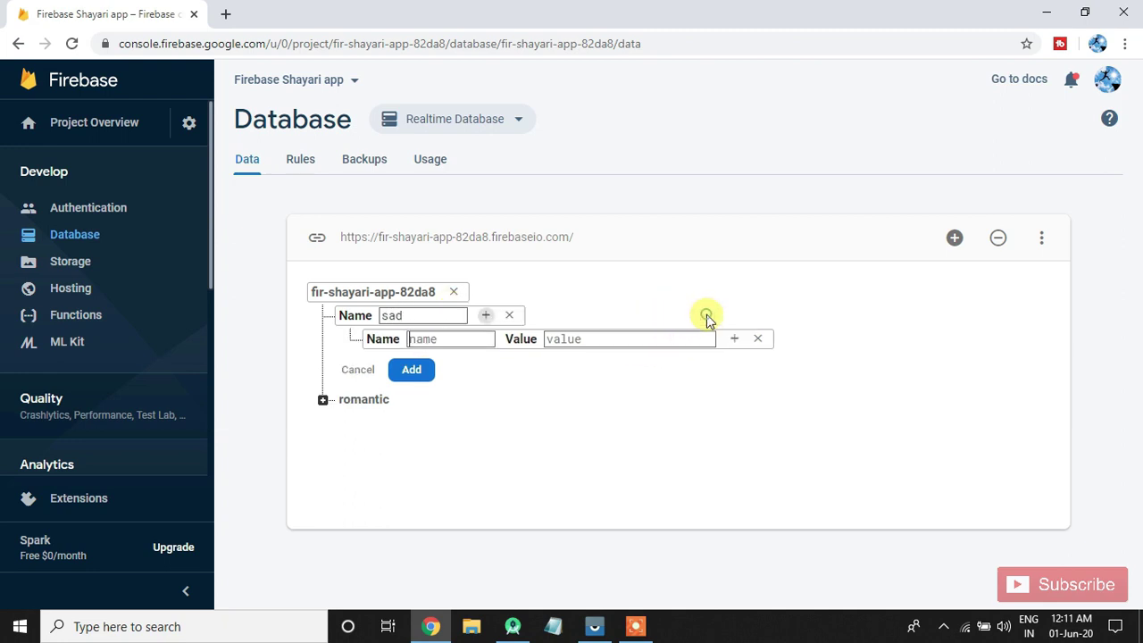
pyautogui.write('ss1')
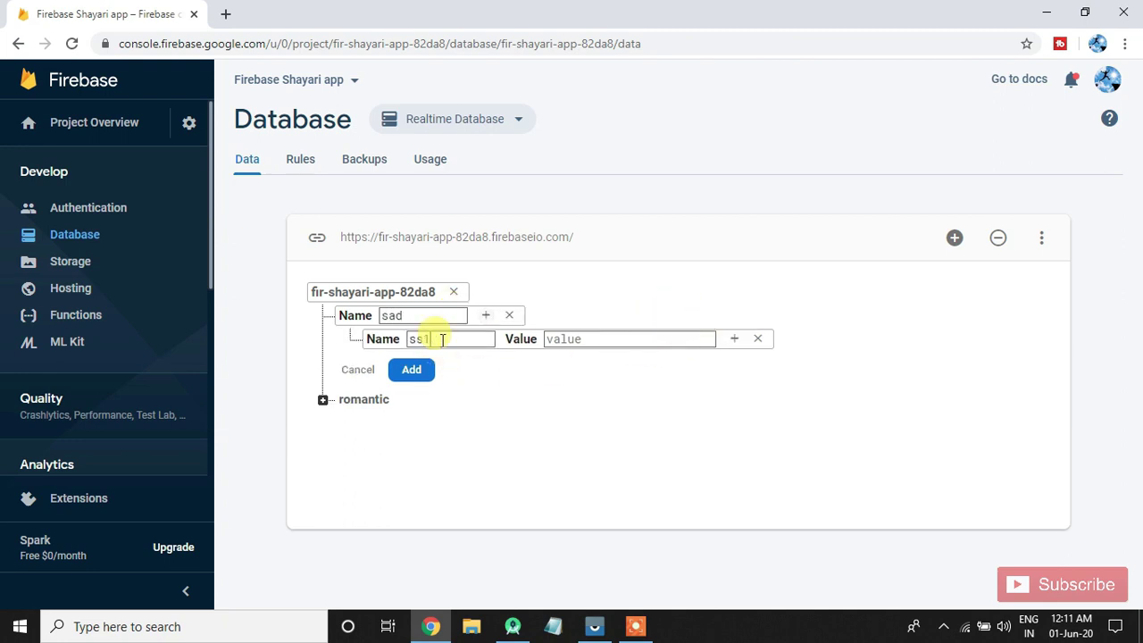
# Give ss1 a child named s with the value "broken heart 1" and add the sad entry to the database
pyautogui.click(734, 343)
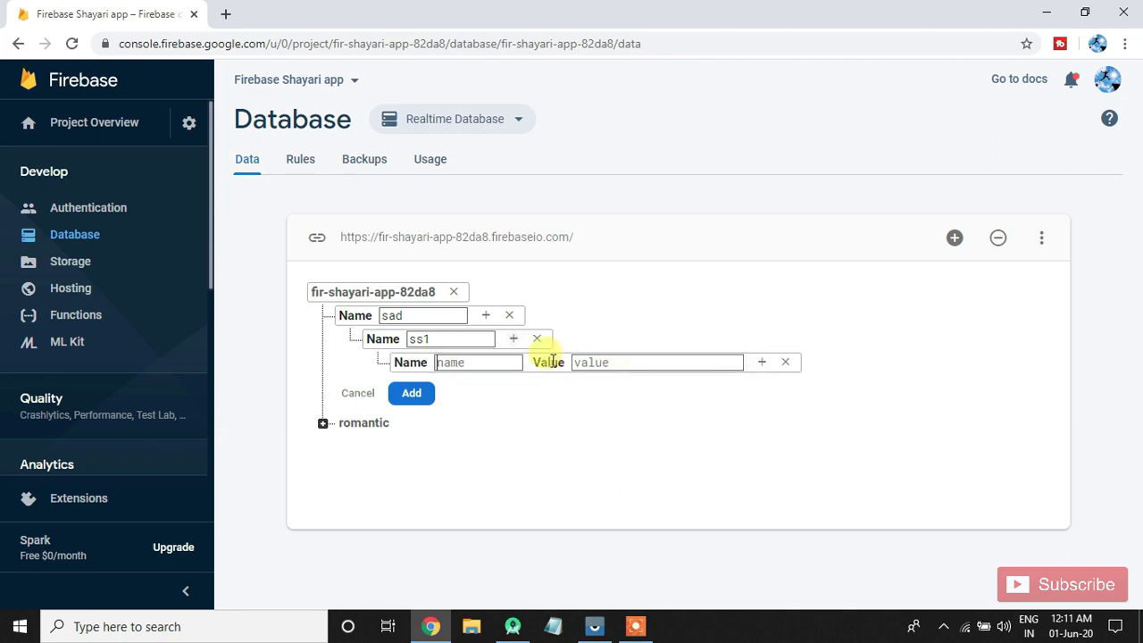
pyautogui.write('s')
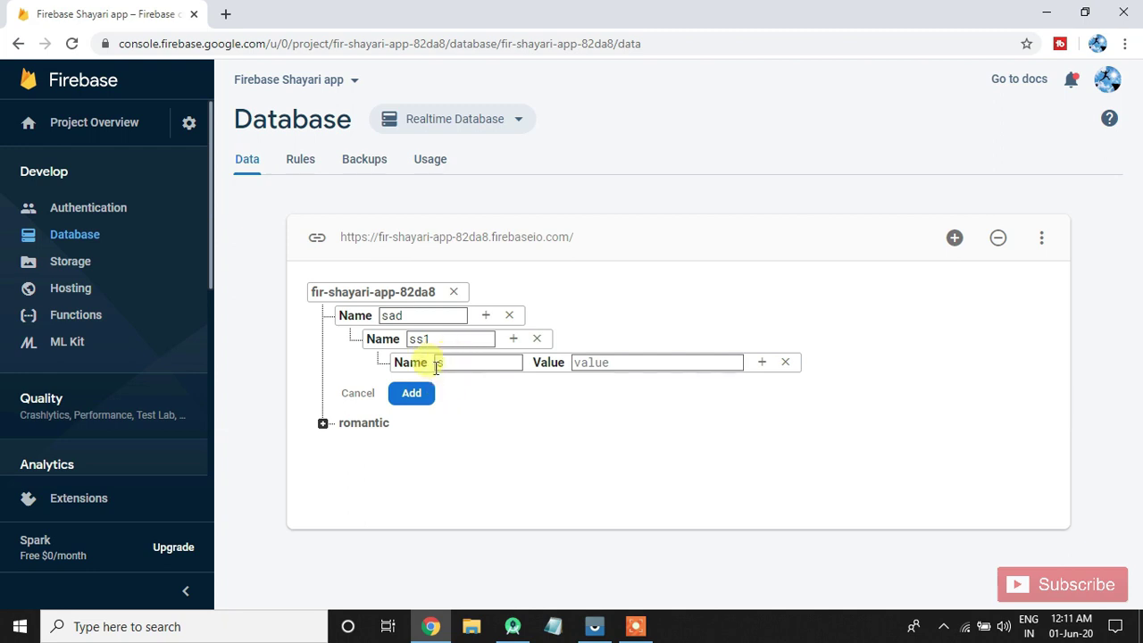
pyautogui.doubleClick(450, 363)
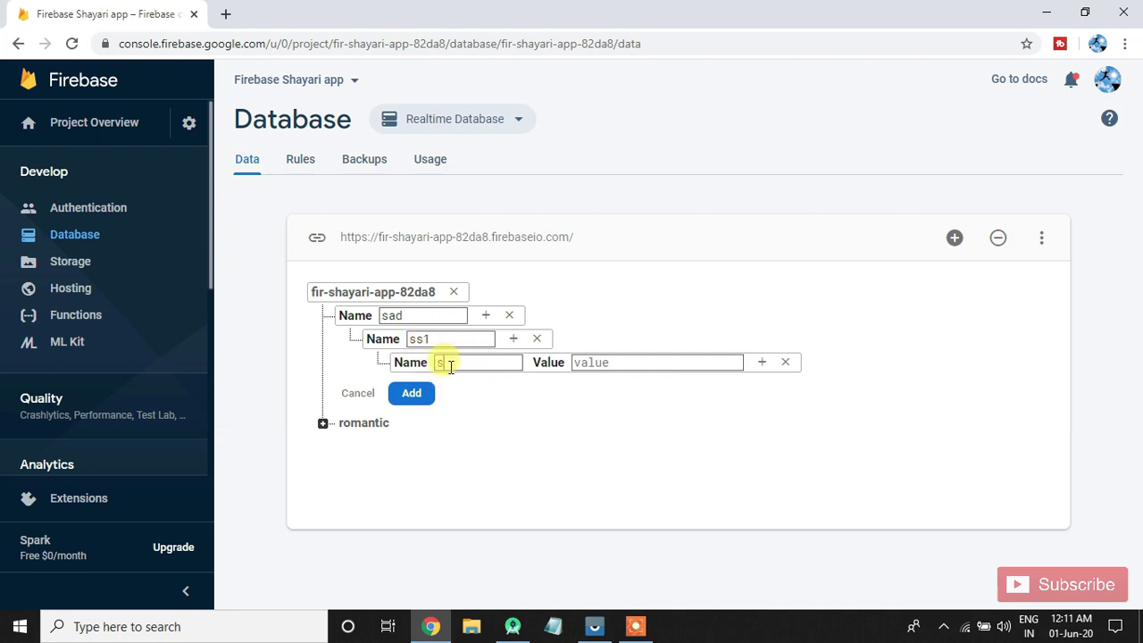
pyautogui.doubleClick(393, 316)
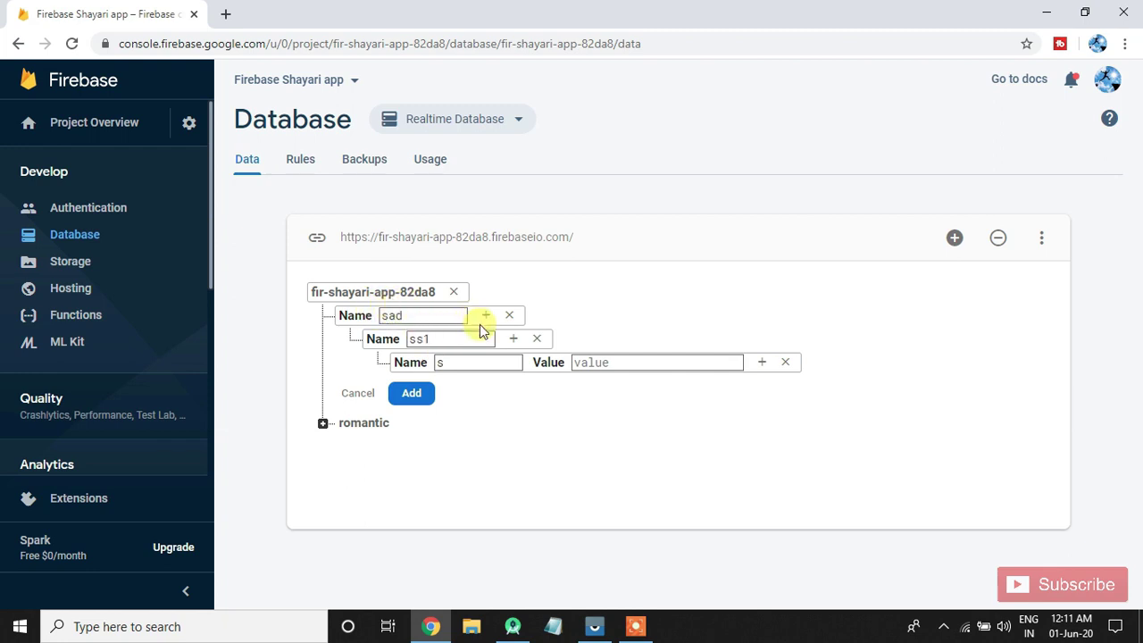
pyautogui.click(597, 363)
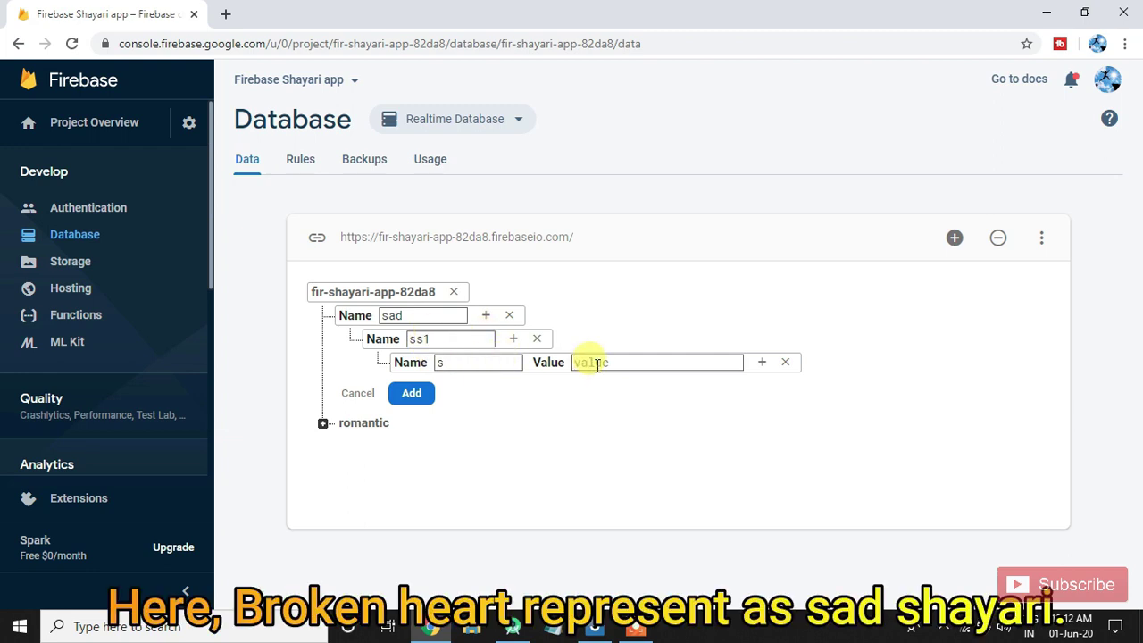
pyautogui.write('broken heart')
pyautogui.click(399, 402)
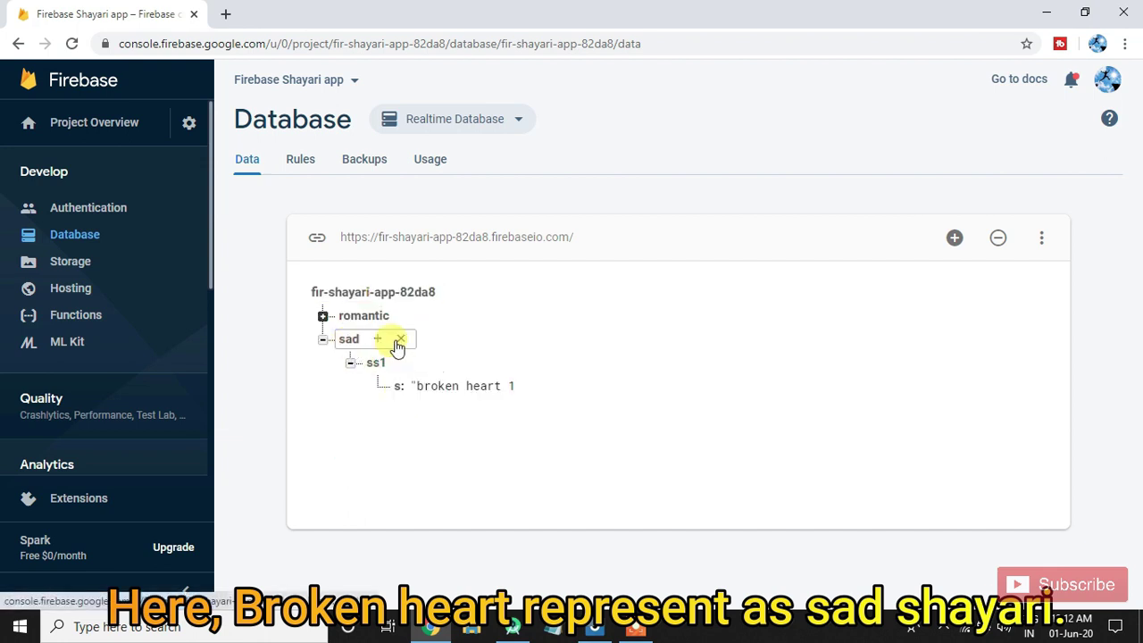
# Add a second child ss2 under sad, containing a key s with the value "broken heart 2"
pyautogui.click(379, 344)
pyautogui.write('ss2')
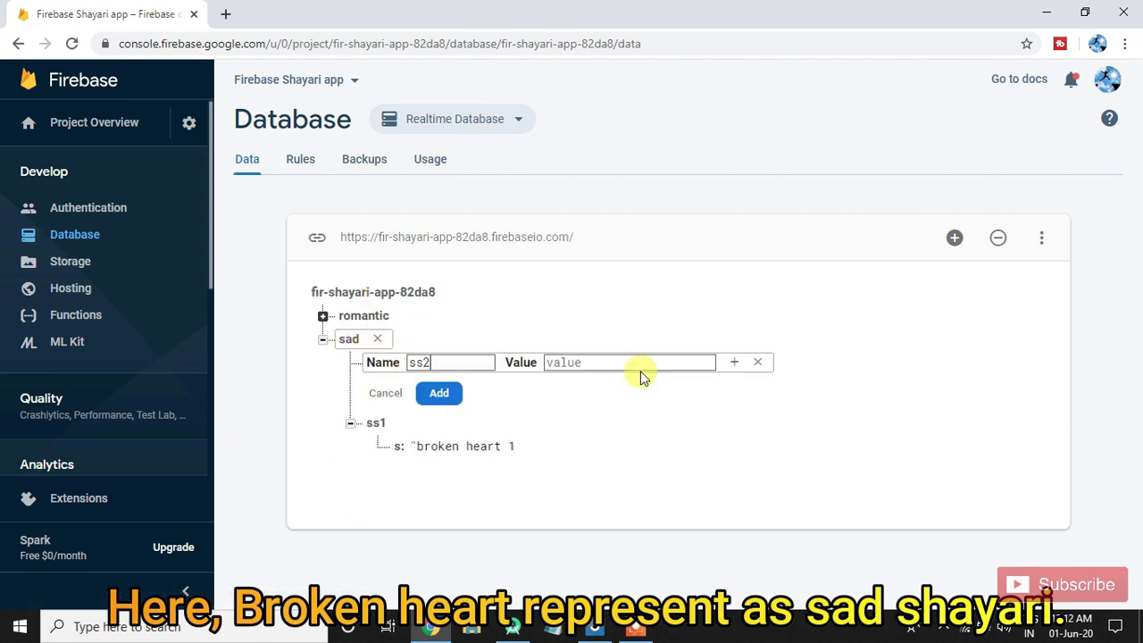
pyautogui.click(732, 363)
pyautogui.write('s')
pyautogui.click(584, 382)
pyautogui.write('broken heart 2')
pyautogui.click(438, 417)
# Add a third child ss3 under sad, containing a key s with the value "broken heart 3"
pyautogui.click(377, 339)
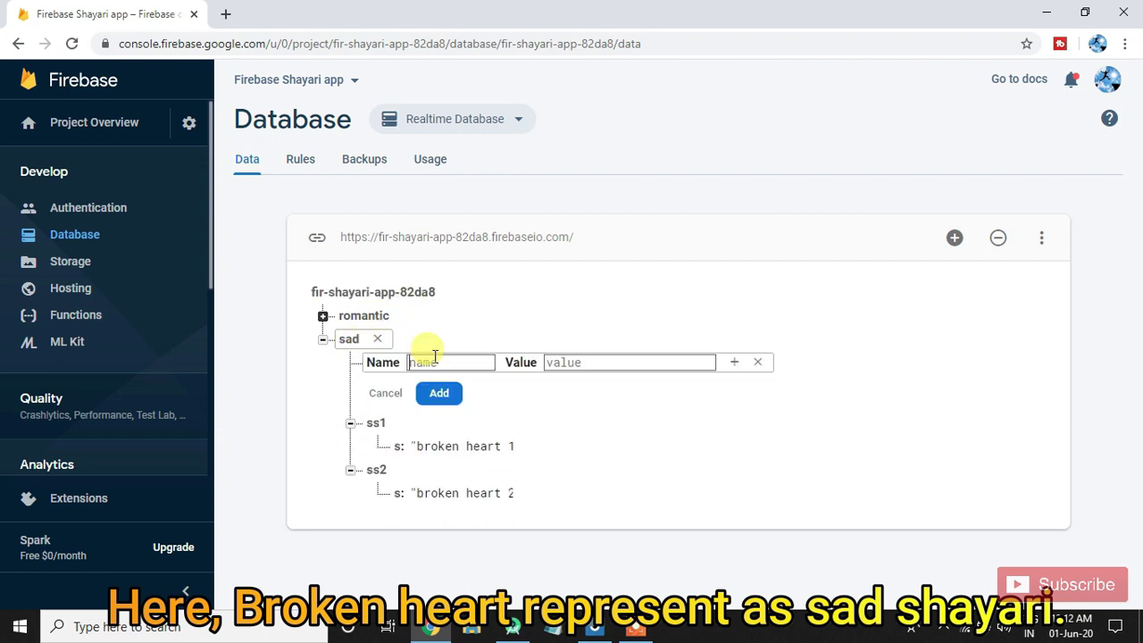
pyautogui.write('ss3')
pyautogui.click(732, 362)
pyautogui.write('s')
pyautogui.click(621, 384)
pyautogui.write('broken heart 3')
pyautogui.click(438, 416)
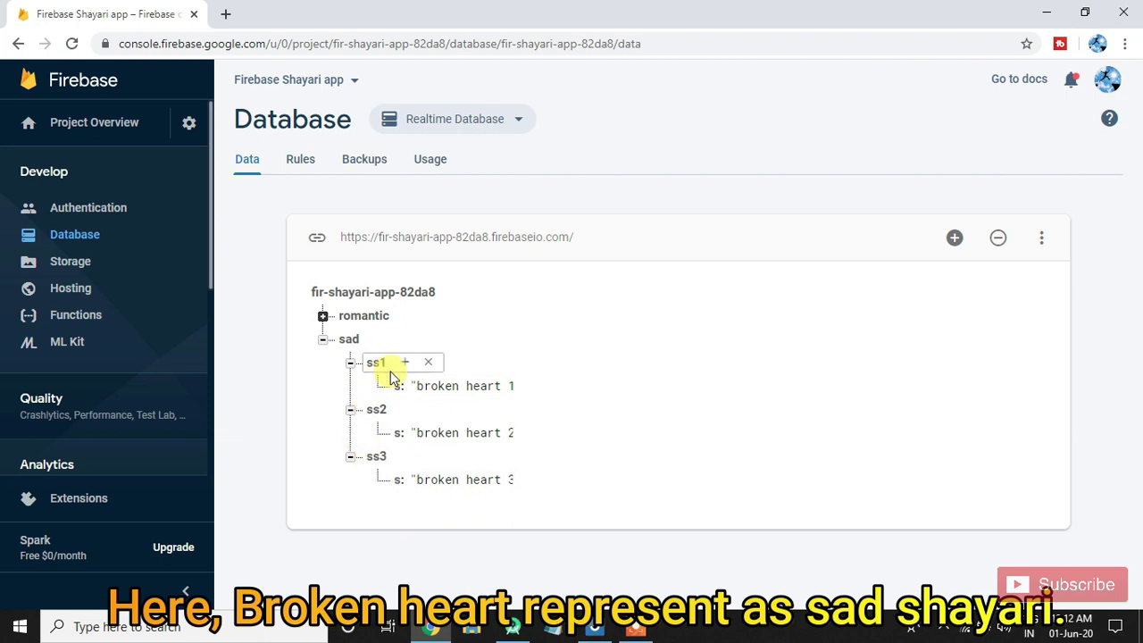
# Collapse the sad node and start a new root child named happy with a nested child under it
pyautogui.click(323, 341)
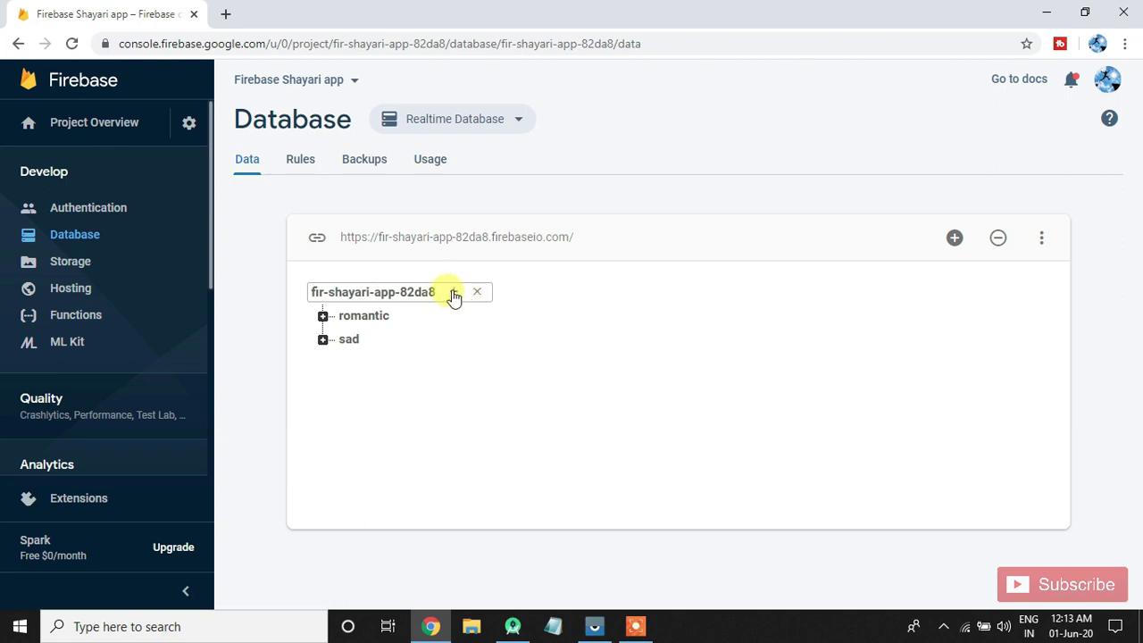
pyautogui.click(453, 293)
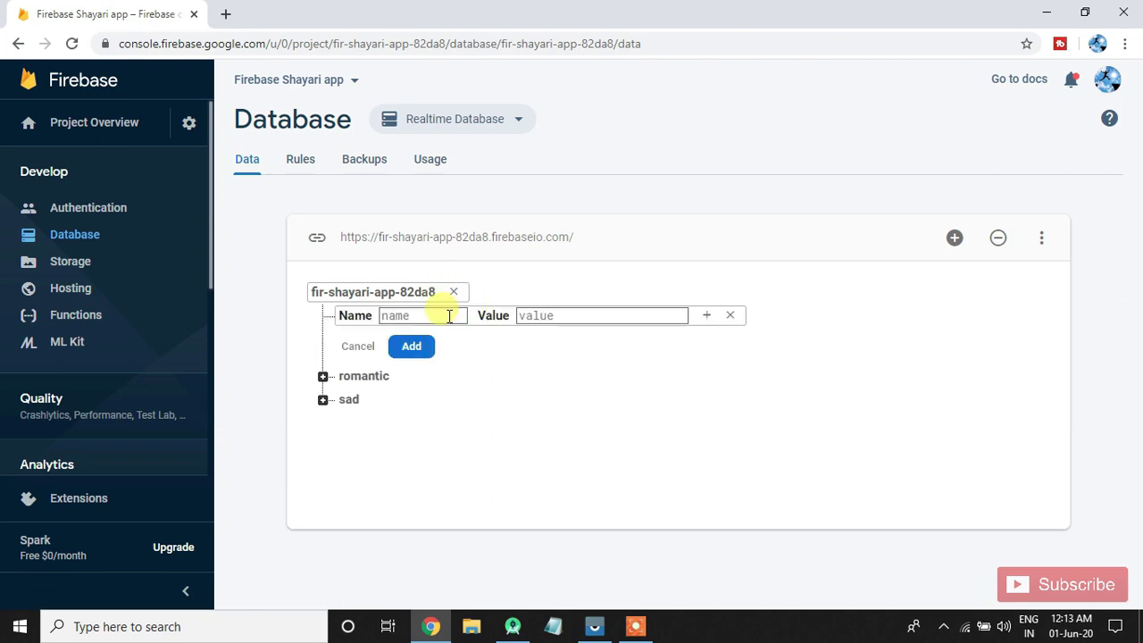
pyautogui.write('happy')
pyautogui.press('Tab')
pyautogui.press('Tab')
pyautogui.press('Return')
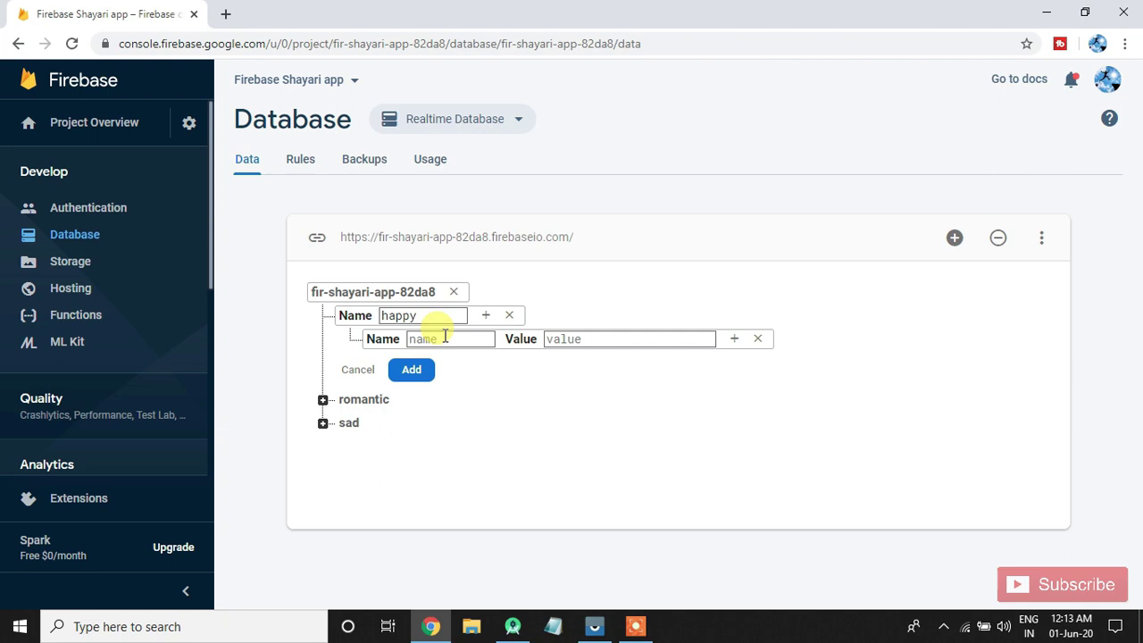
# Name happy's nested child hs1, give it a key s with the value "i am happy 1", and add the entry
pyautogui.click(735, 340)
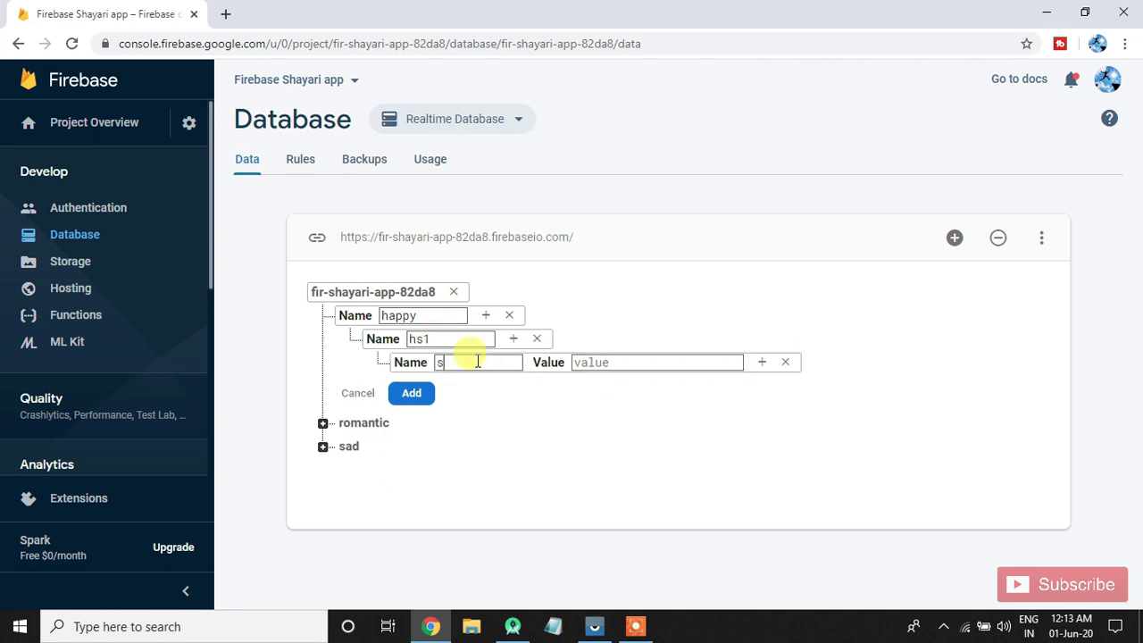
pyautogui.click(625, 360)
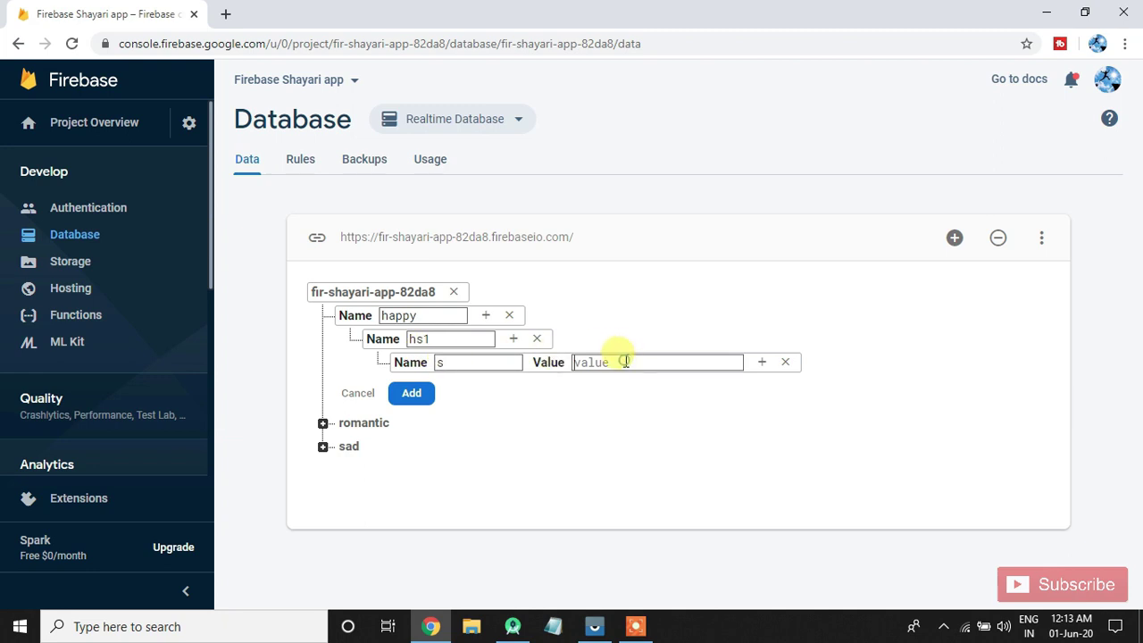
pyautogui.write('i am happy 1')
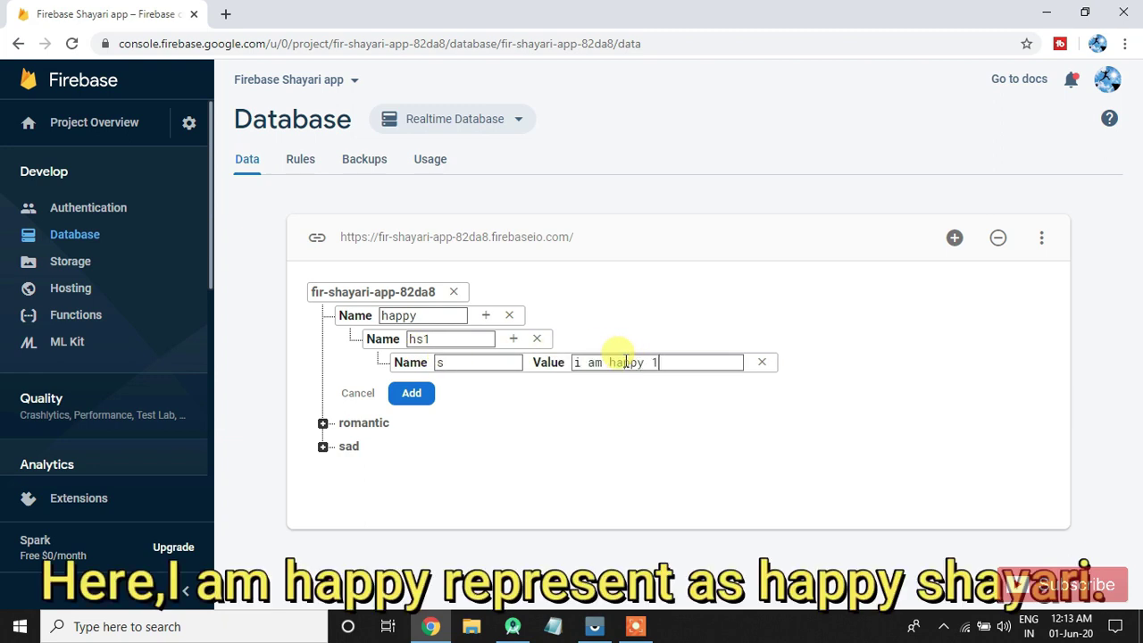
pyautogui.click(422, 396)
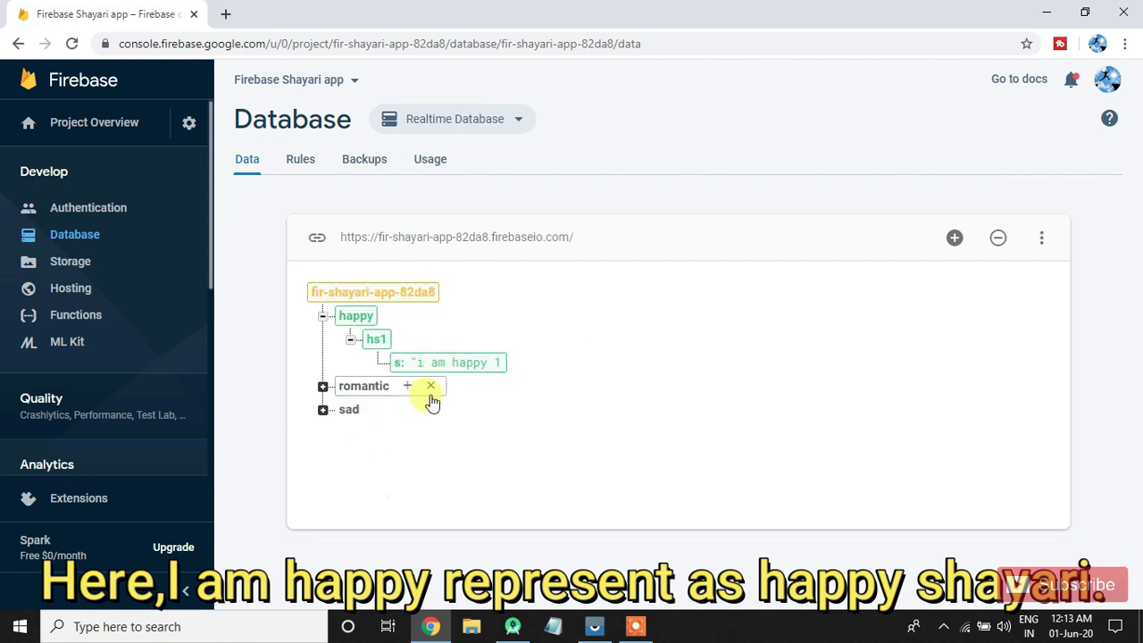
# Add a second child hs2 under happy, containing a key s with the value "i am happy 2"
pyautogui.click(391, 315)
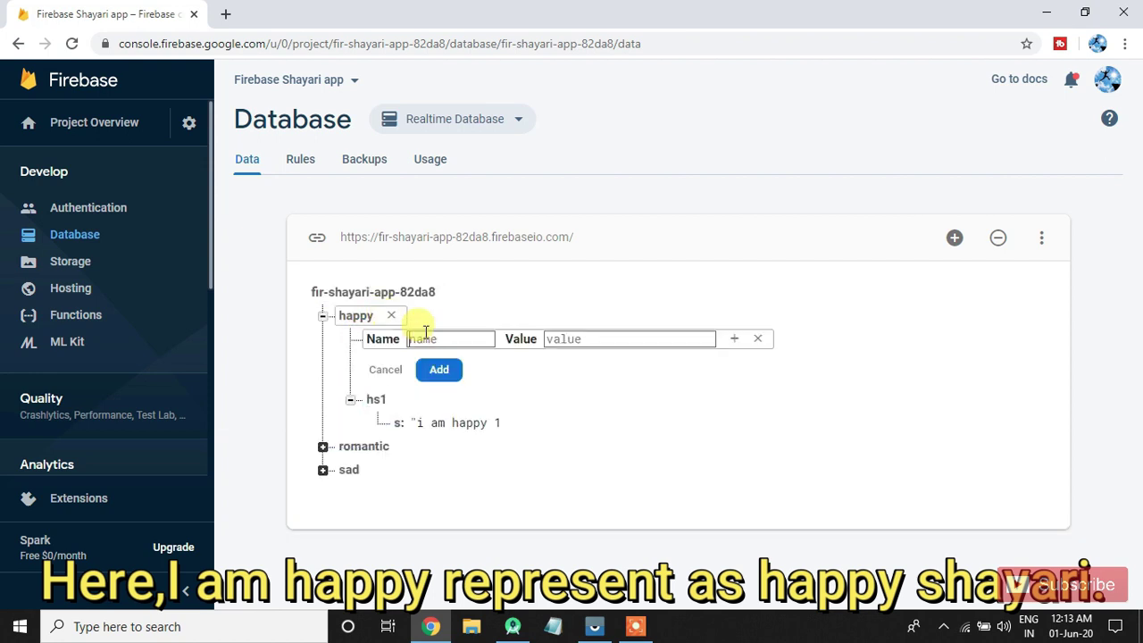
pyautogui.write('hs2')
pyautogui.click(734, 339)
pyautogui.write('s2')
pyautogui.click(438, 393)
# Add a third child hs3 under happy, containing a key s with the value "i am happy"
pyautogui.click(391, 315)
pyautogui.write('hs3')
pyautogui.click(513, 338)
pyautogui.write('s\ti am happy')
pyautogui.press('Return')
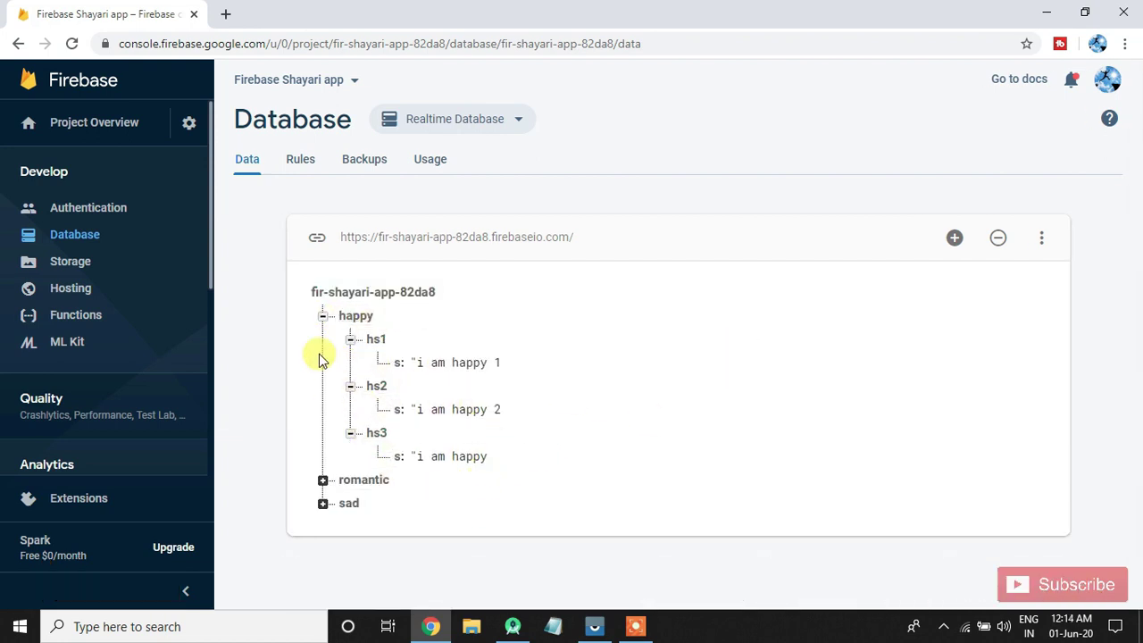
# Collapse the happy node and start a new root child named motivational with a nested child named ms1
pyautogui.click(323, 316)
pyautogui.moveTo(438, 284)
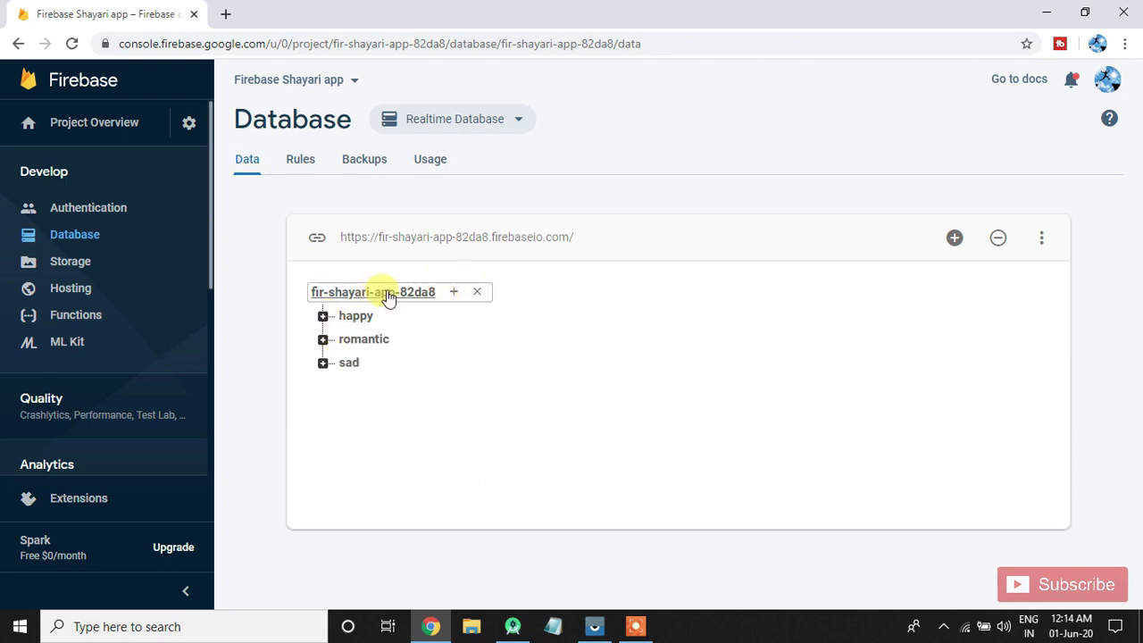
pyautogui.click(455, 295)
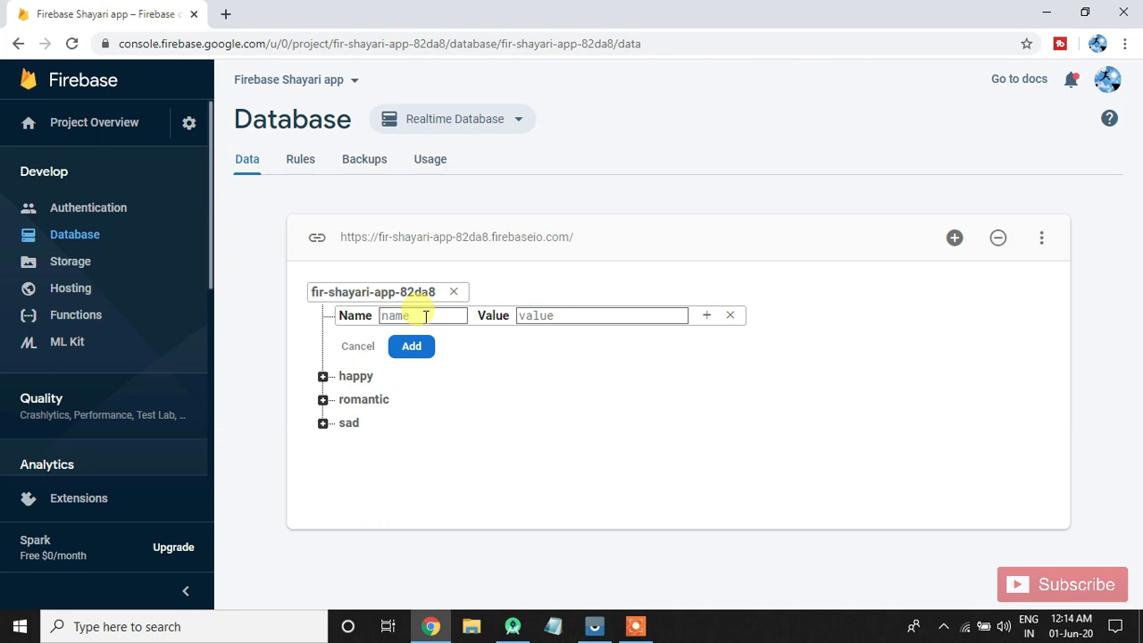
pyautogui.write('motivational')
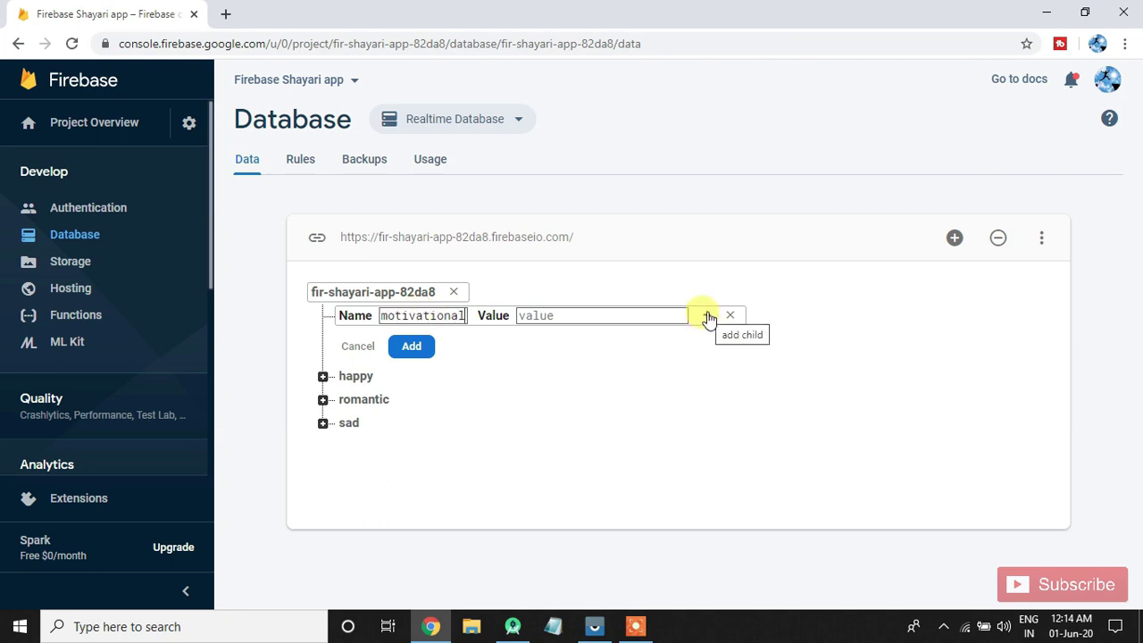
pyautogui.click(707, 317)
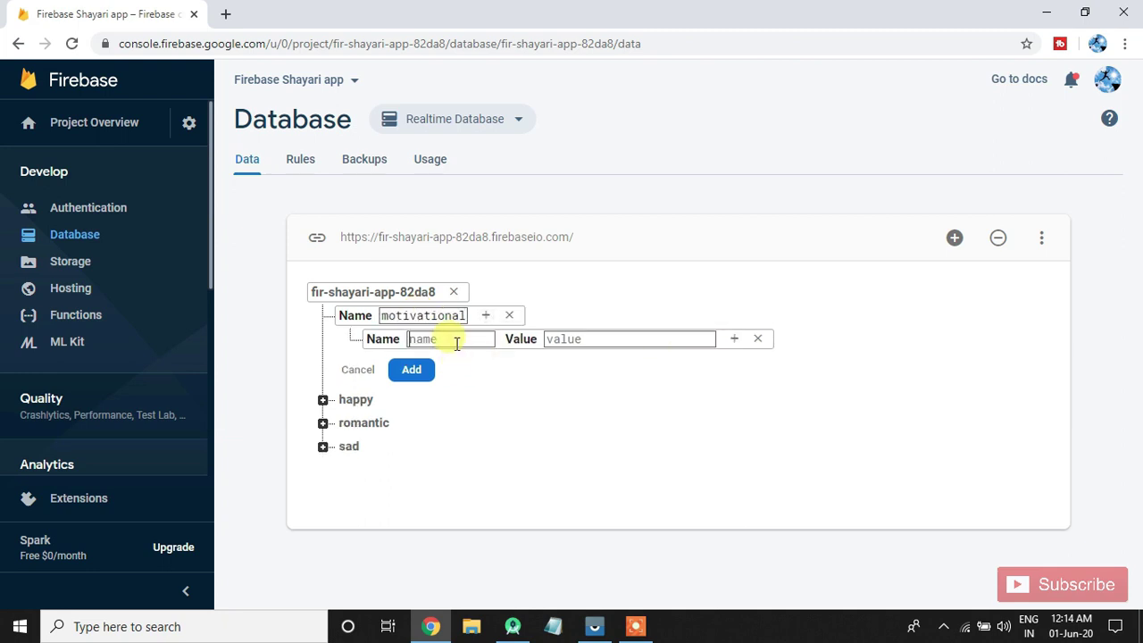
pyautogui.write('ms1')
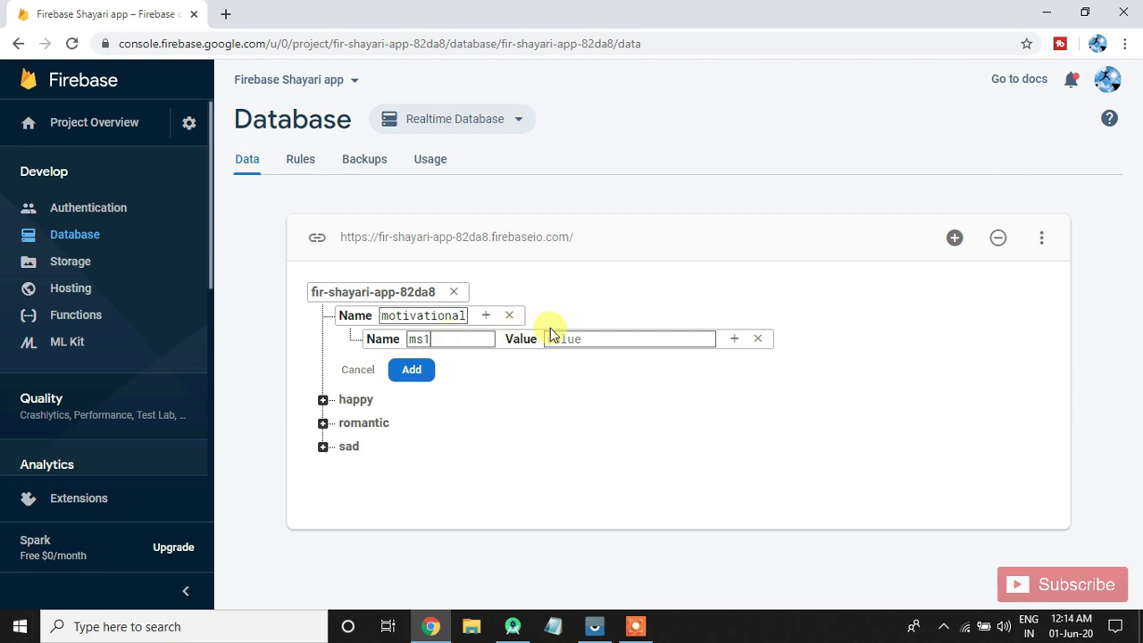
# Give motivational's nested child ms1 a key s with the value "i am super motivated" and add the entry
pyautogui.click(734, 338)
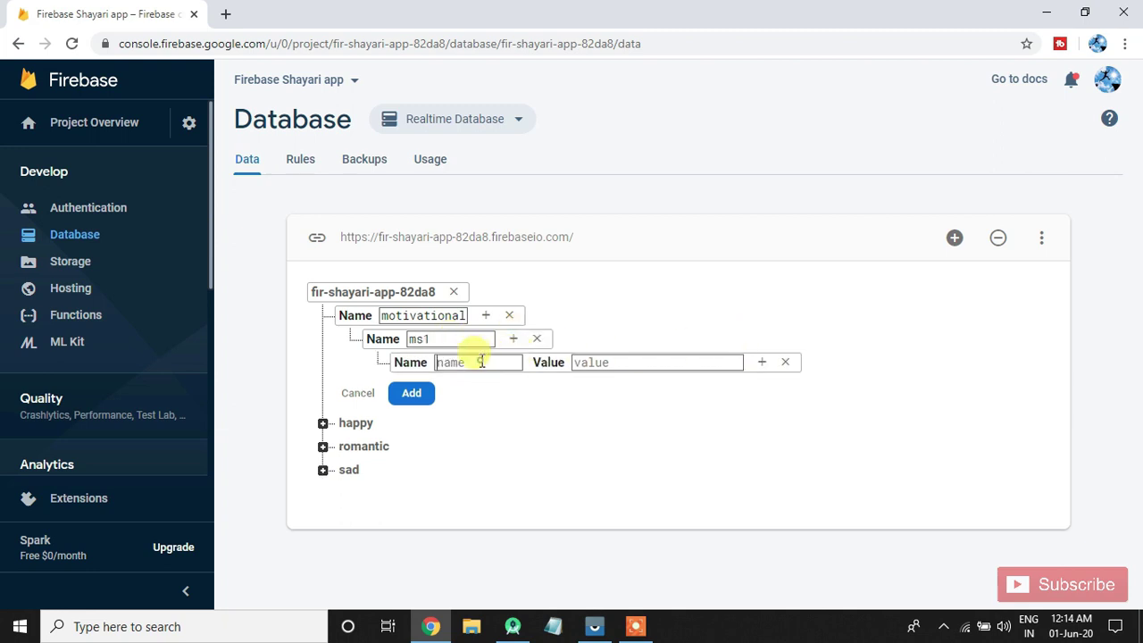
pyautogui.write('s')
pyautogui.write('i ')
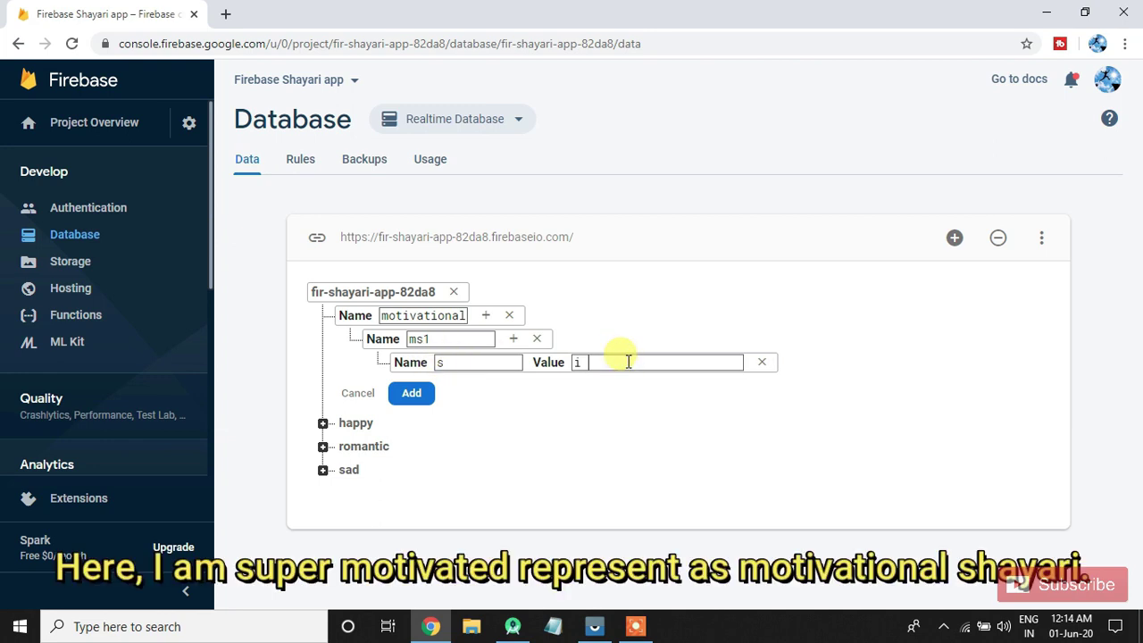
pyautogui.write('am super motivated')
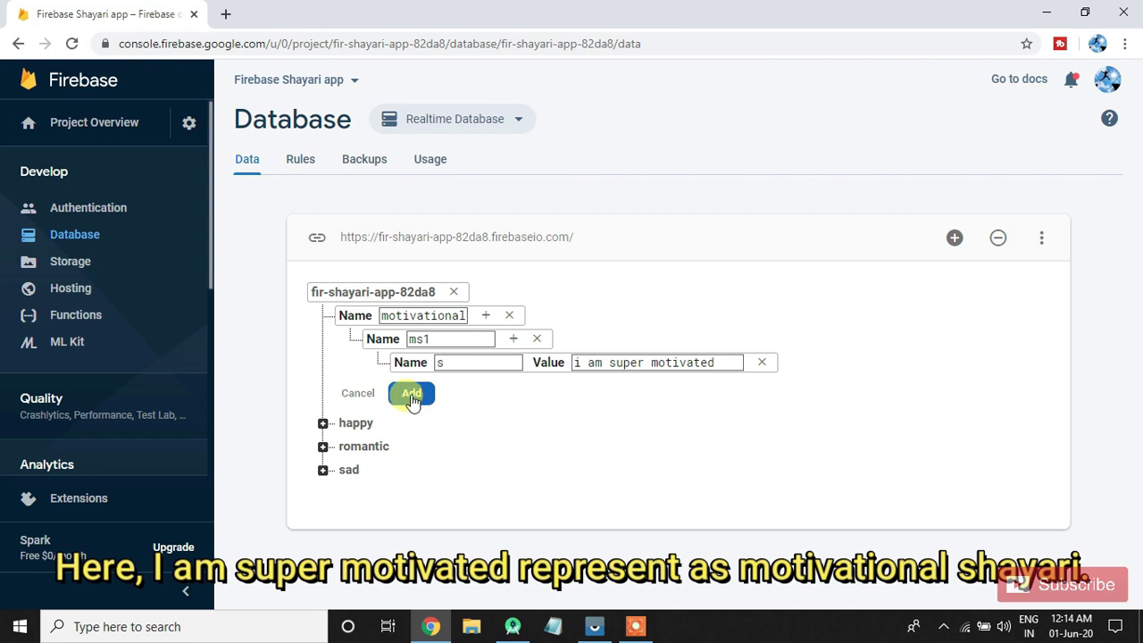
pyautogui.click(412, 396)
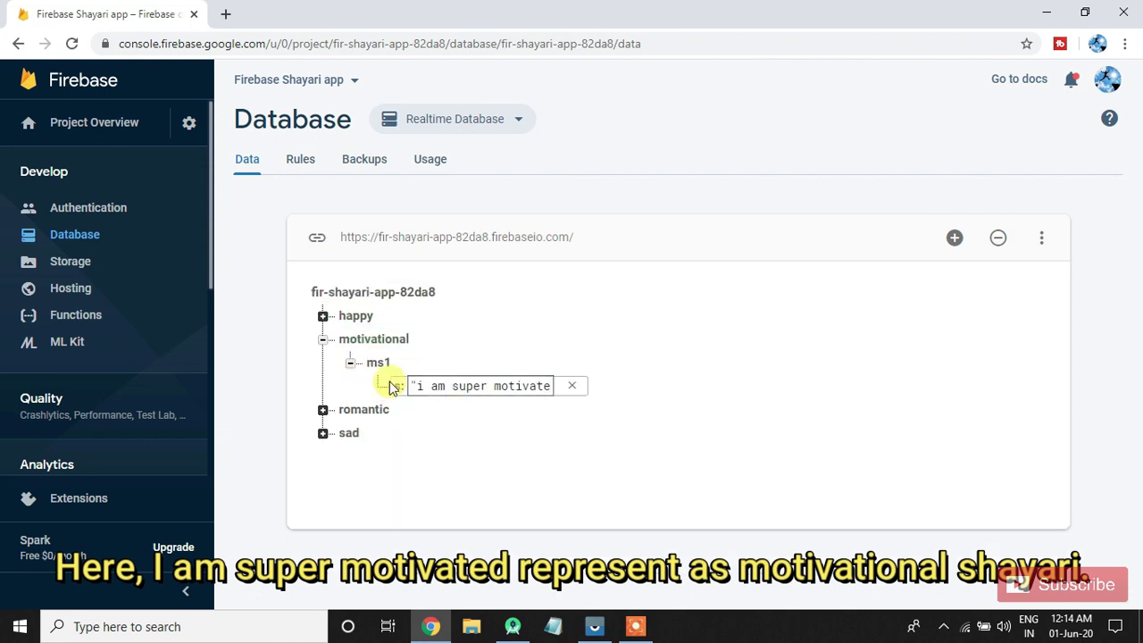
# Add a second child ms2 under motivational, containing a key s with the value "i am super motivated"
pyautogui.click(427, 338)
pyautogui.write('ms2')
pyautogui.click(513, 361)
pyautogui.write('s')
pyautogui.click(596, 385)
pyautogui.write('i am su')
pyautogui.write('ed')
pyautogui.click(439, 416)
# Add a third child ms3 under motivational, containing a key s with the value "i am super motivated"
pyautogui.click(428, 339)
pyautogui.write('ms3')
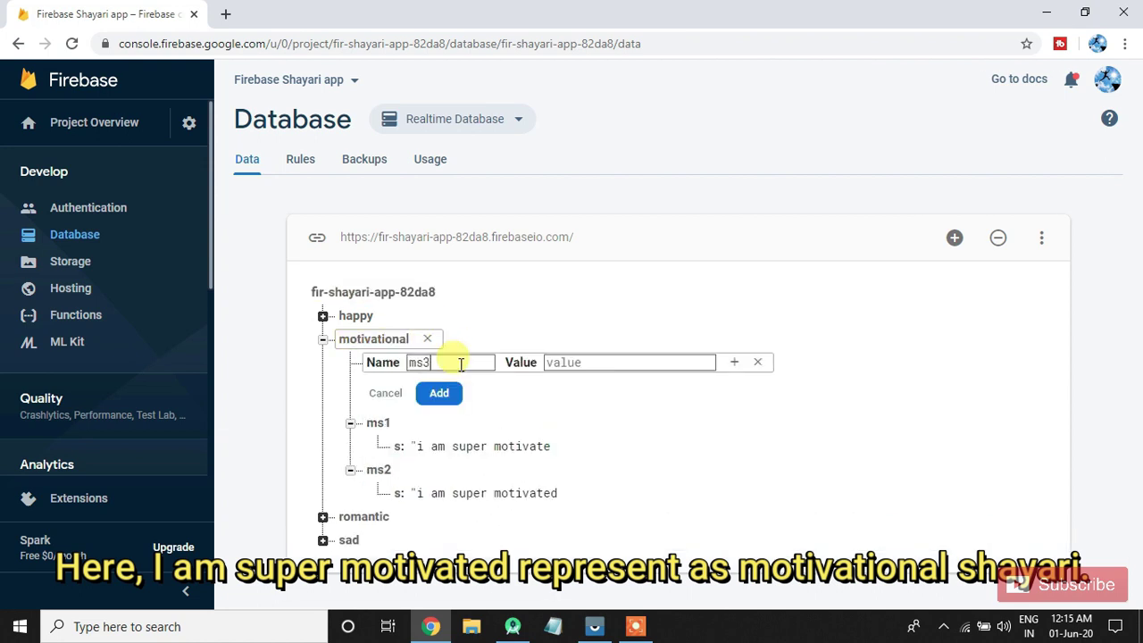
pyautogui.click(723, 364)
pyautogui.write('s')
pyautogui.click(579, 386)
pyautogui.write('i am s')
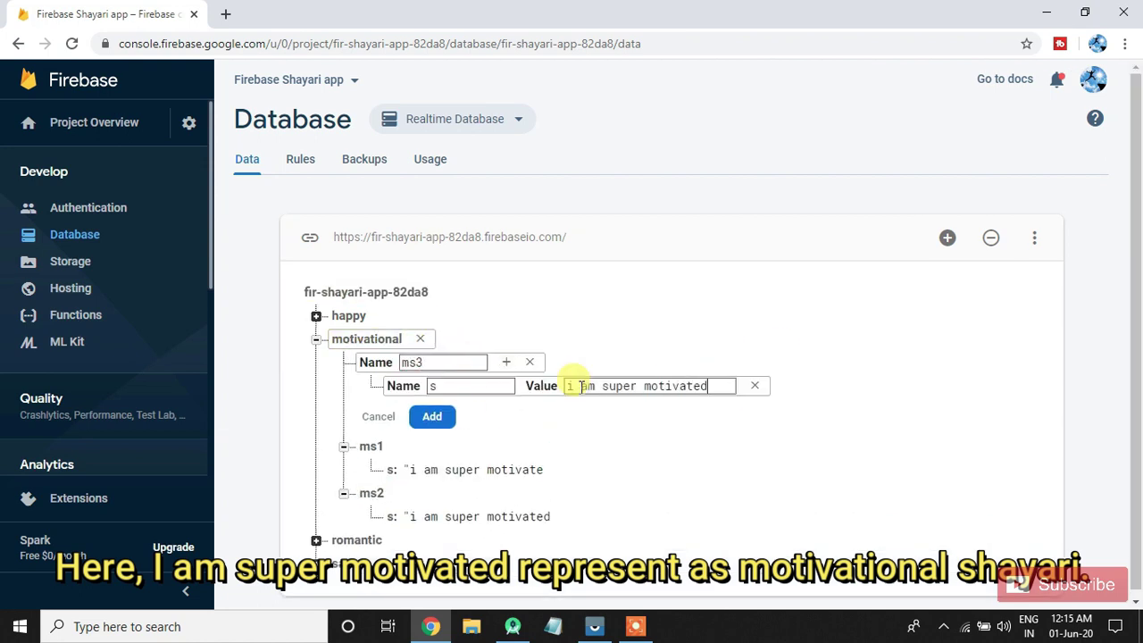
pyautogui.press('Return')
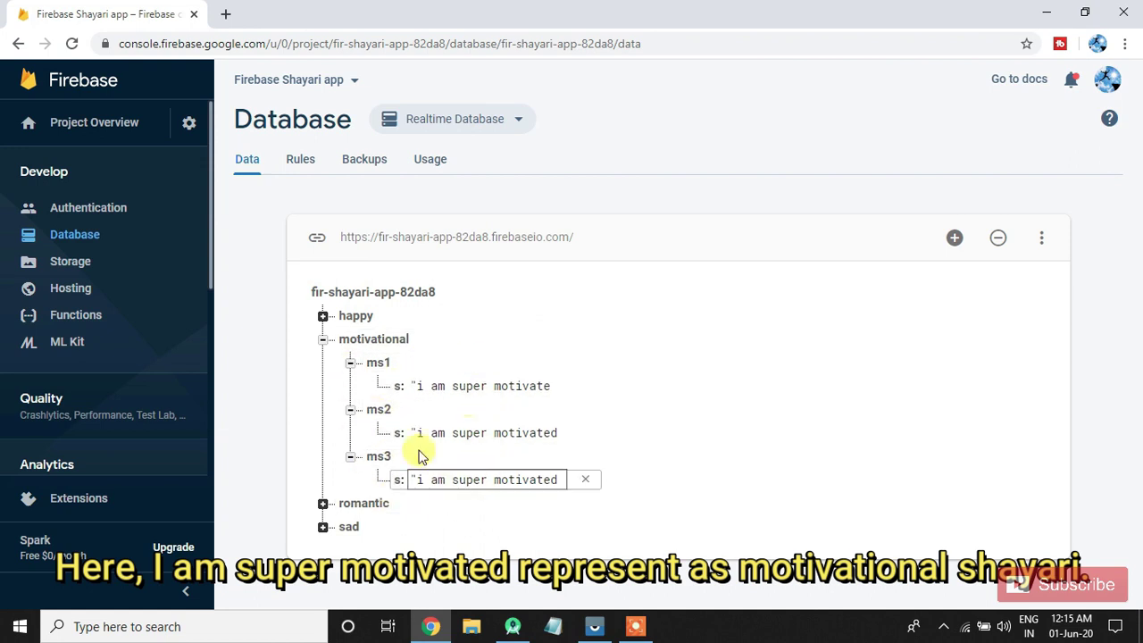
# Collapse the motivational node, review the entries under happy, and collapse that node again
pyautogui.click(323, 344)
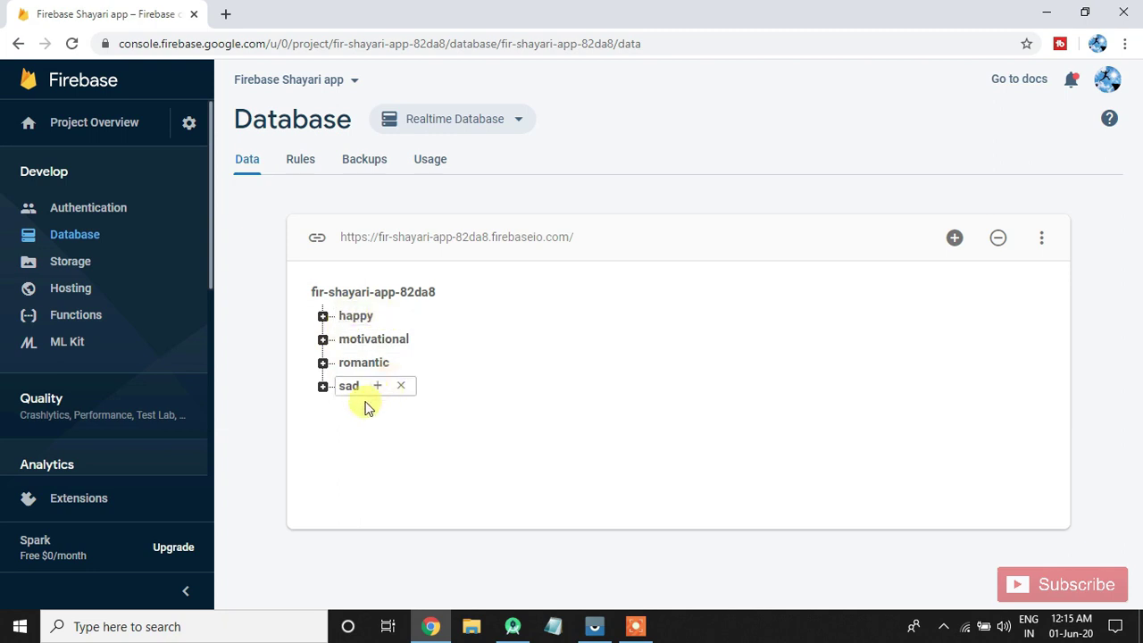
pyautogui.click(346, 323)
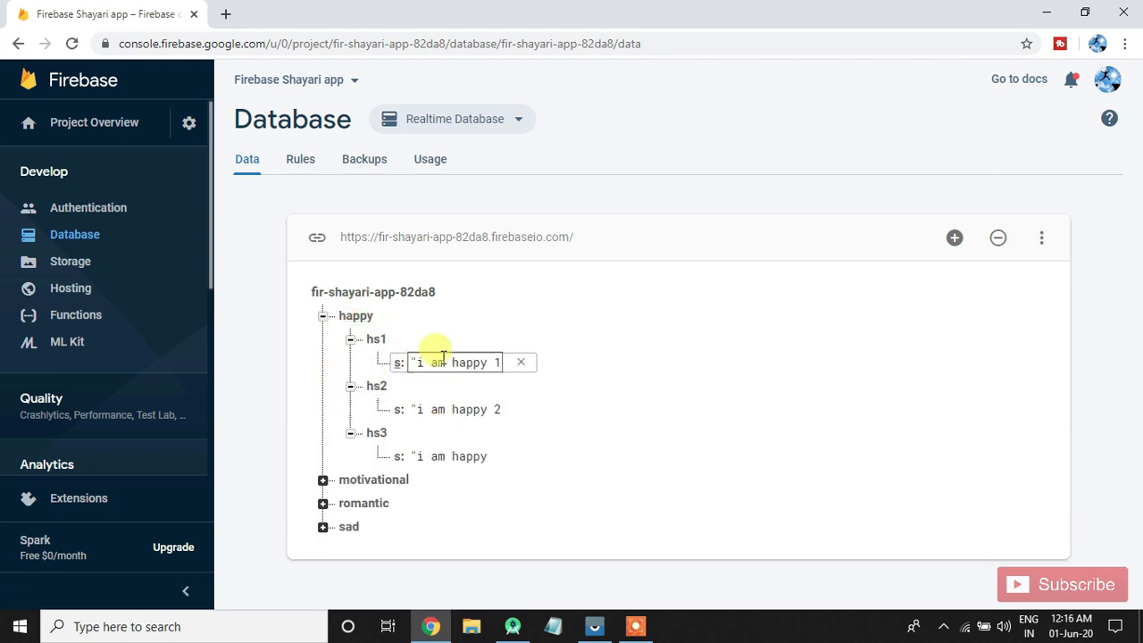
pyautogui.click(323, 316)
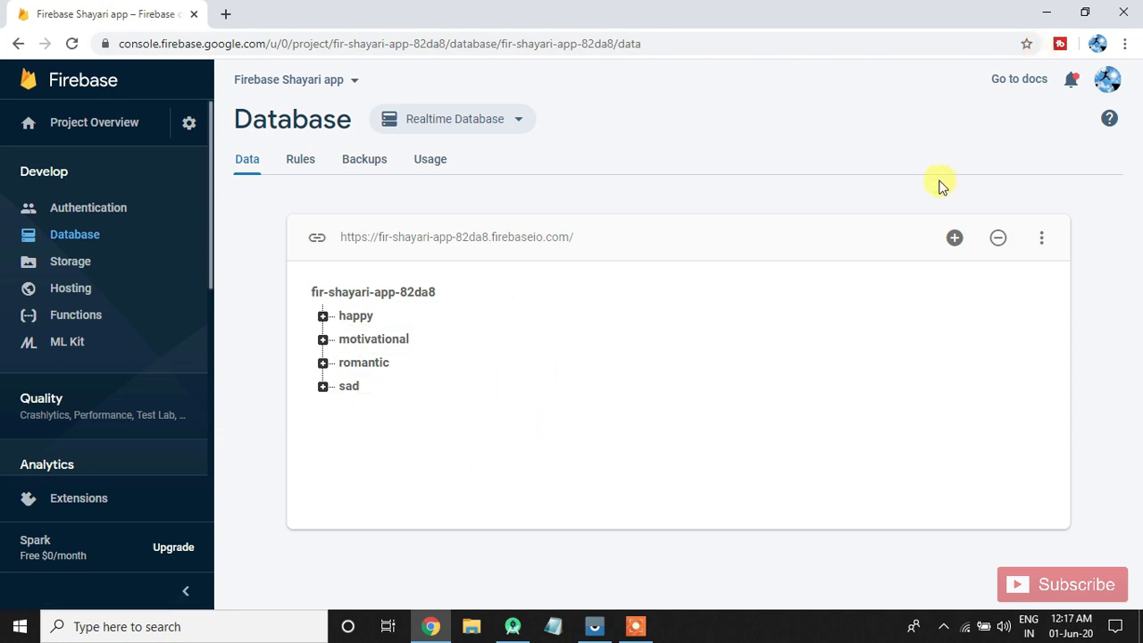
# Switch to Android Studio, add the Realtime Database to the app, accepting the Gradle changes, and close the Firebase assistant
pyautogui.hotkey('alt', 'Tab')
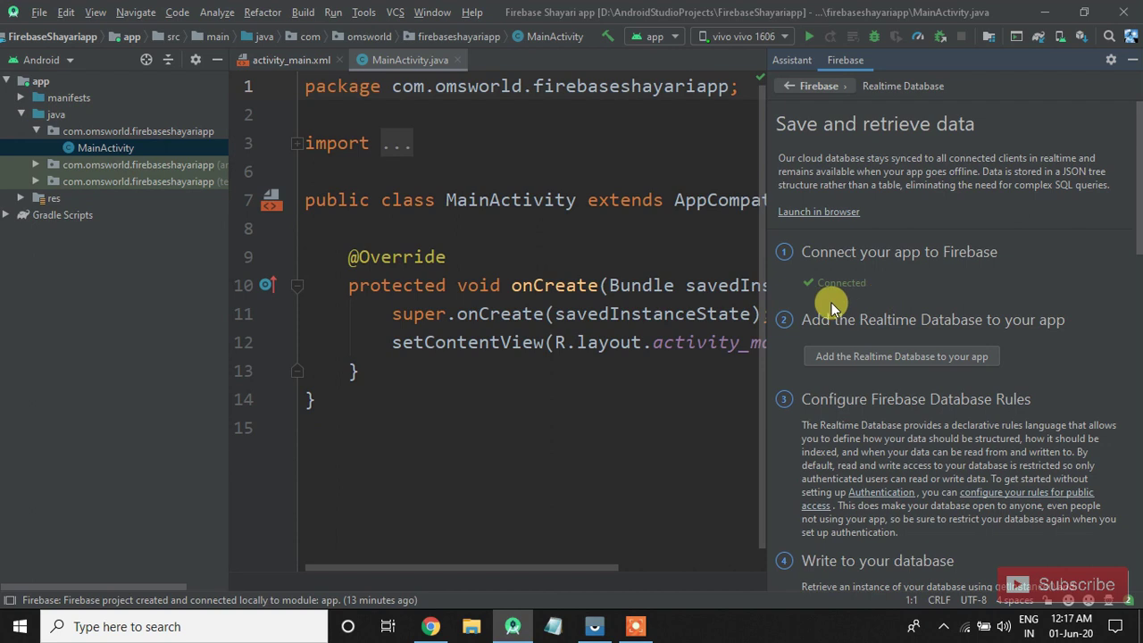
pyautogui.click(905, 355)
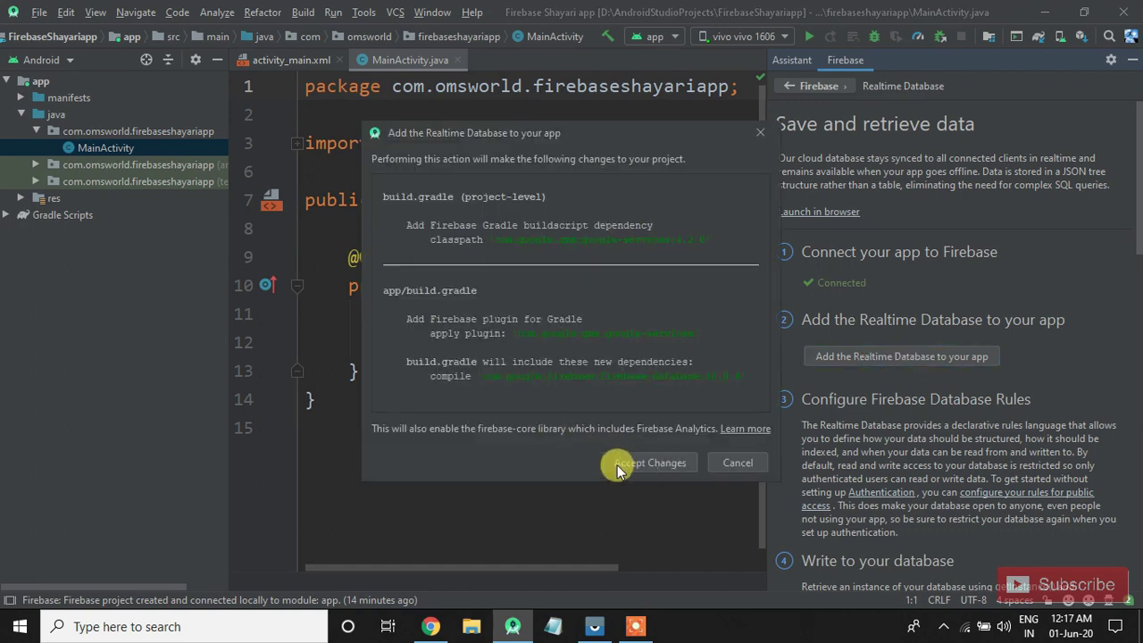
pyautogui.click(649, 462)
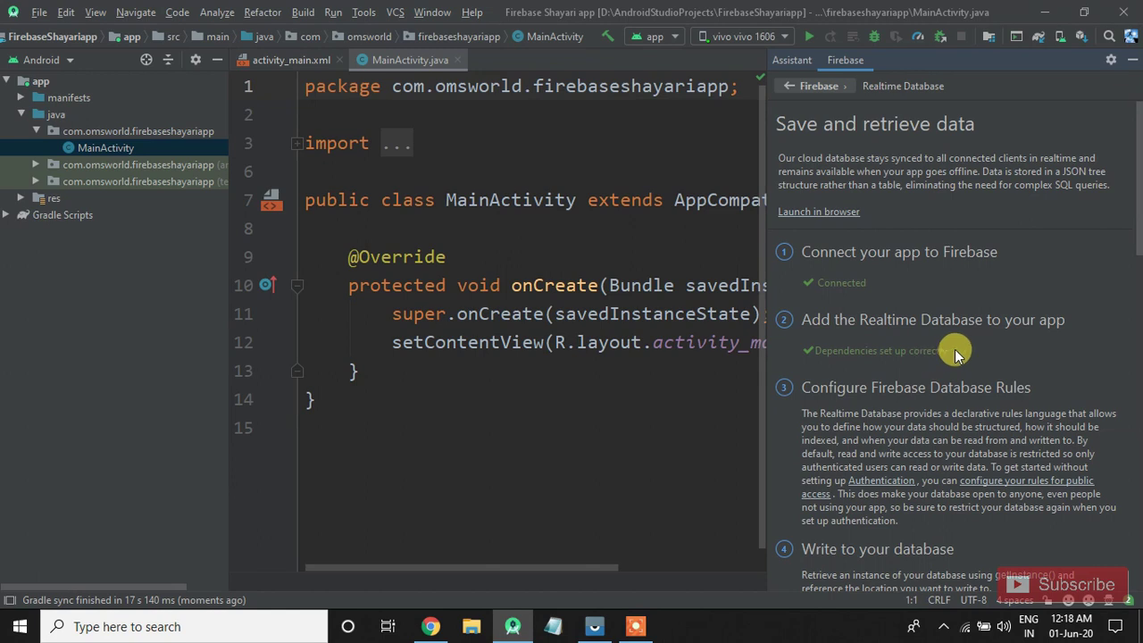
pyautogui.click(789, 89)
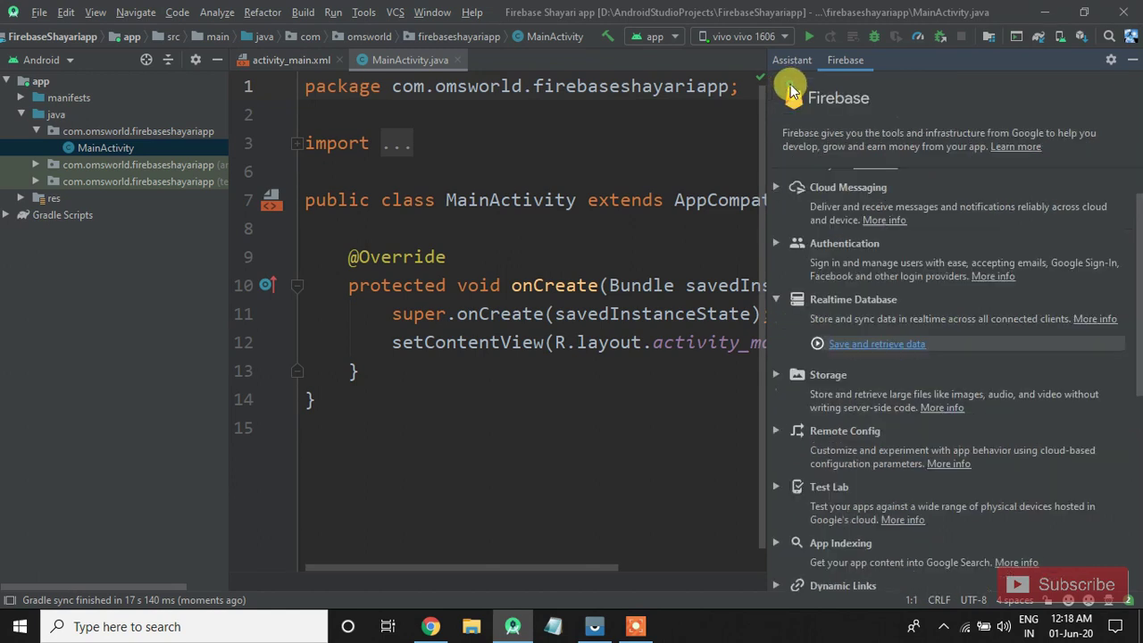
pyautogui.click(1132, 60)
# Open the app module's build.gradle and bring up the version suggestion for the firebase-database dependency
pyautogui.click(7, 214)
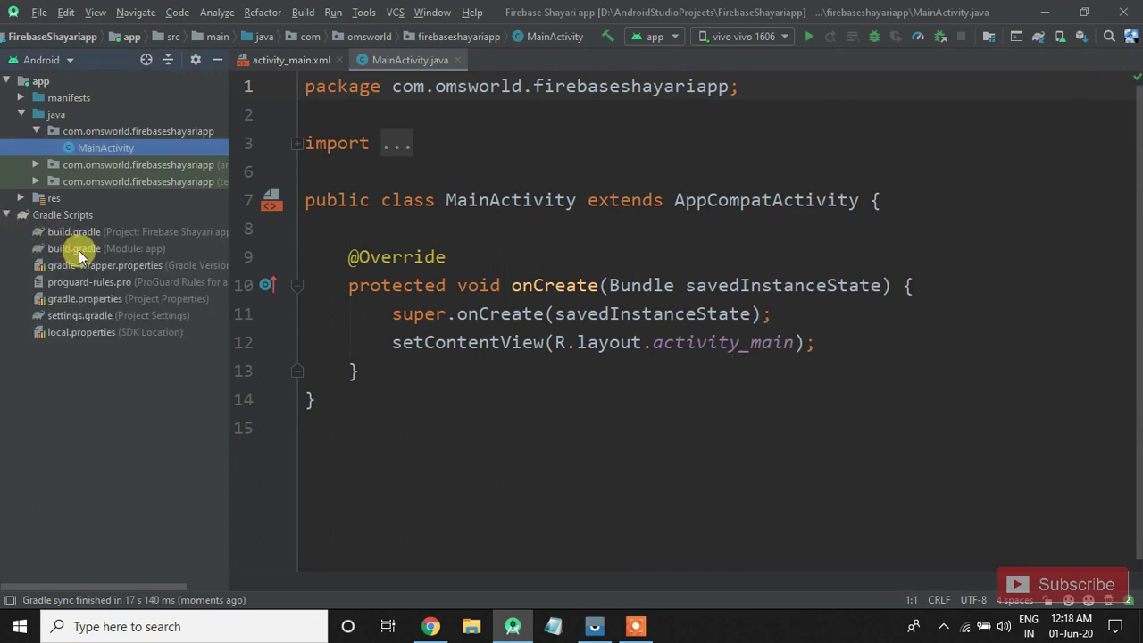
pyautogui.doubleClick(108, 248)
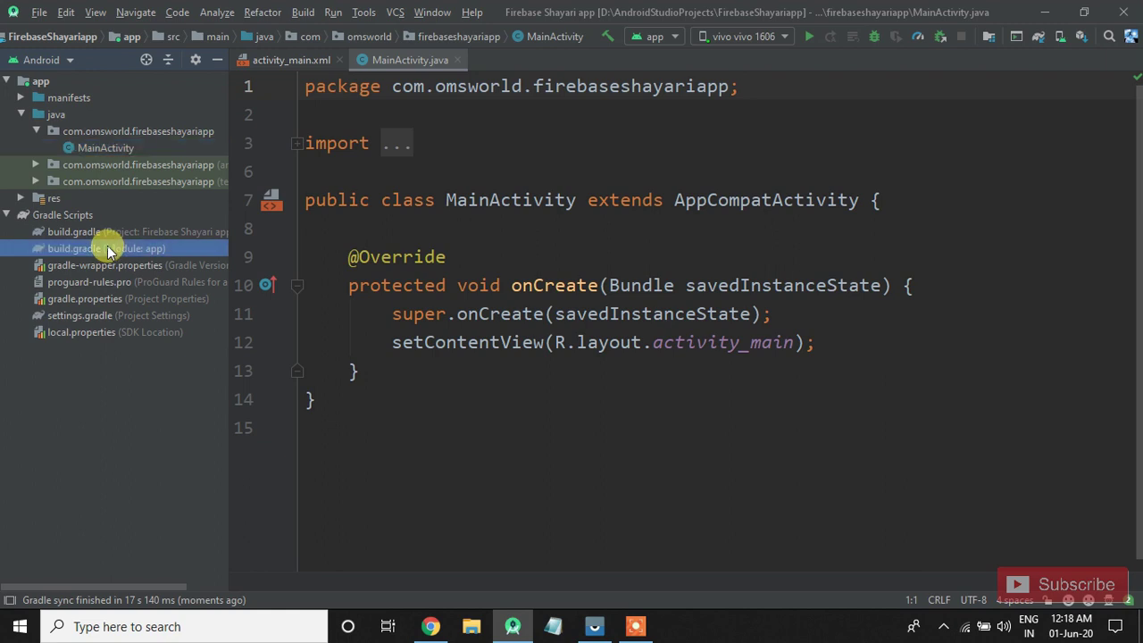
pyautogui.click(753, 424)
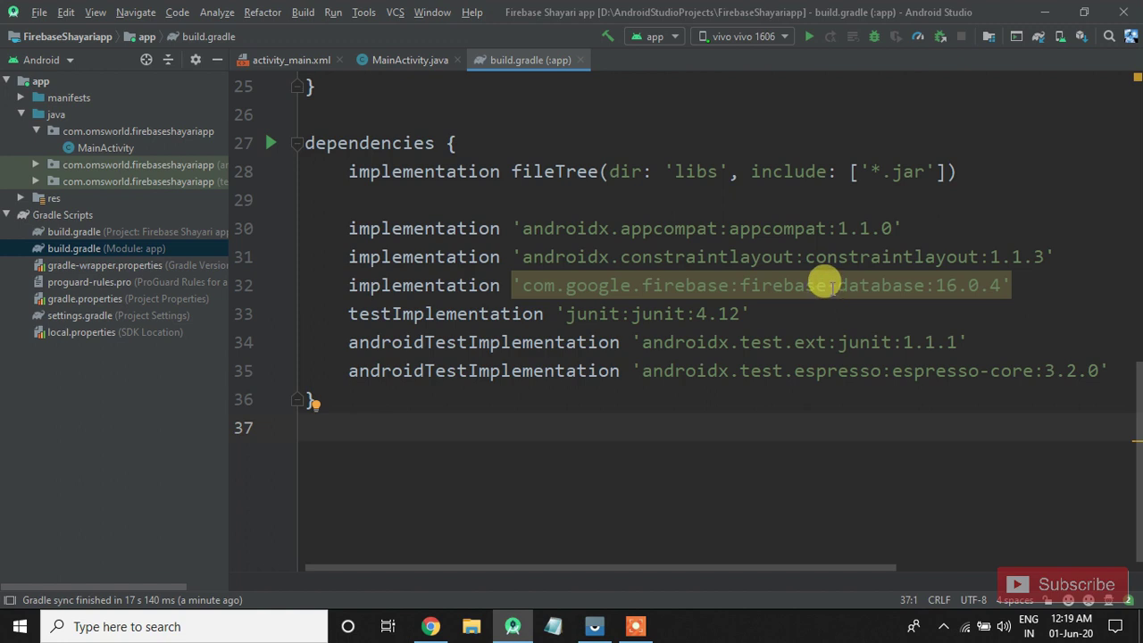
pyautogui.moveTo(830, 285)
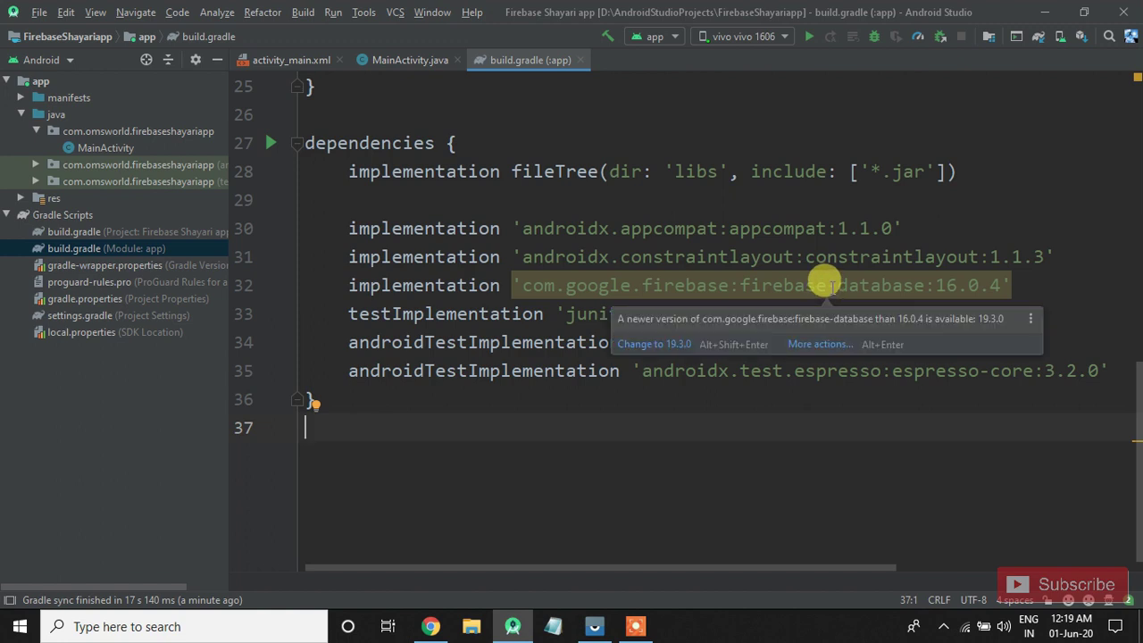